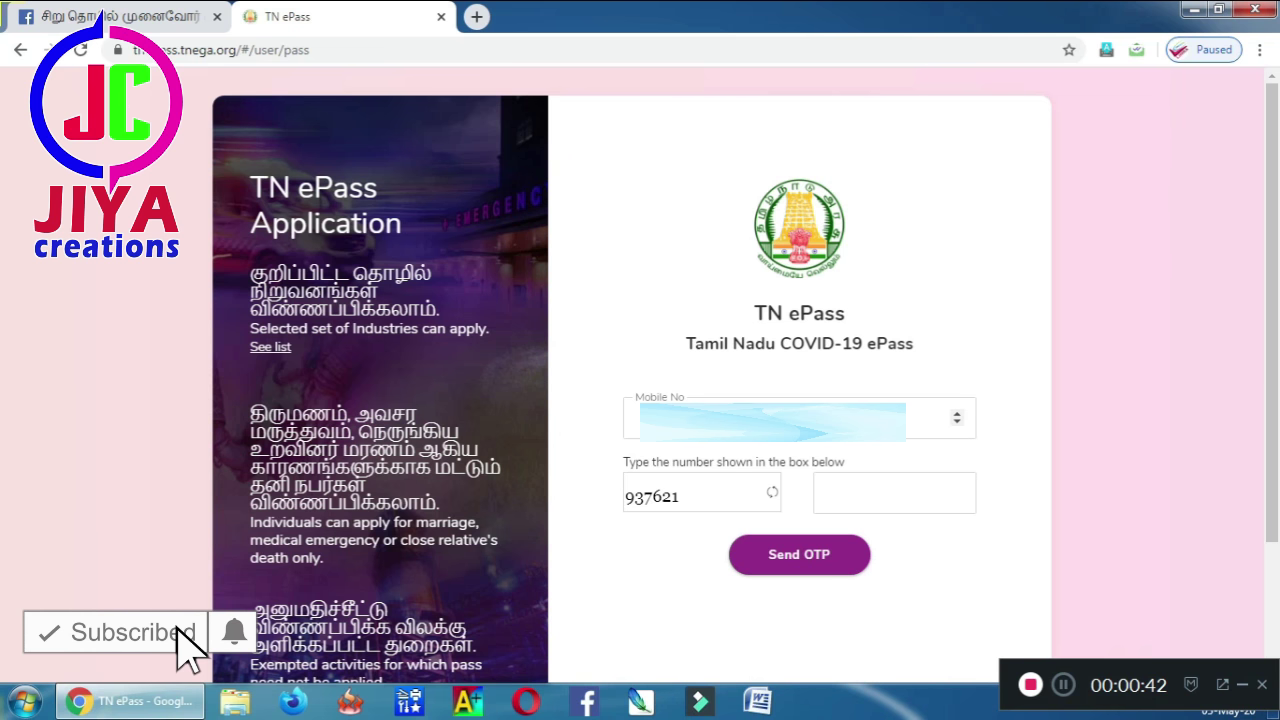
# - Enter the mobile number and captcha answer, and request a one-time password
pyautogui.click(636, 418)
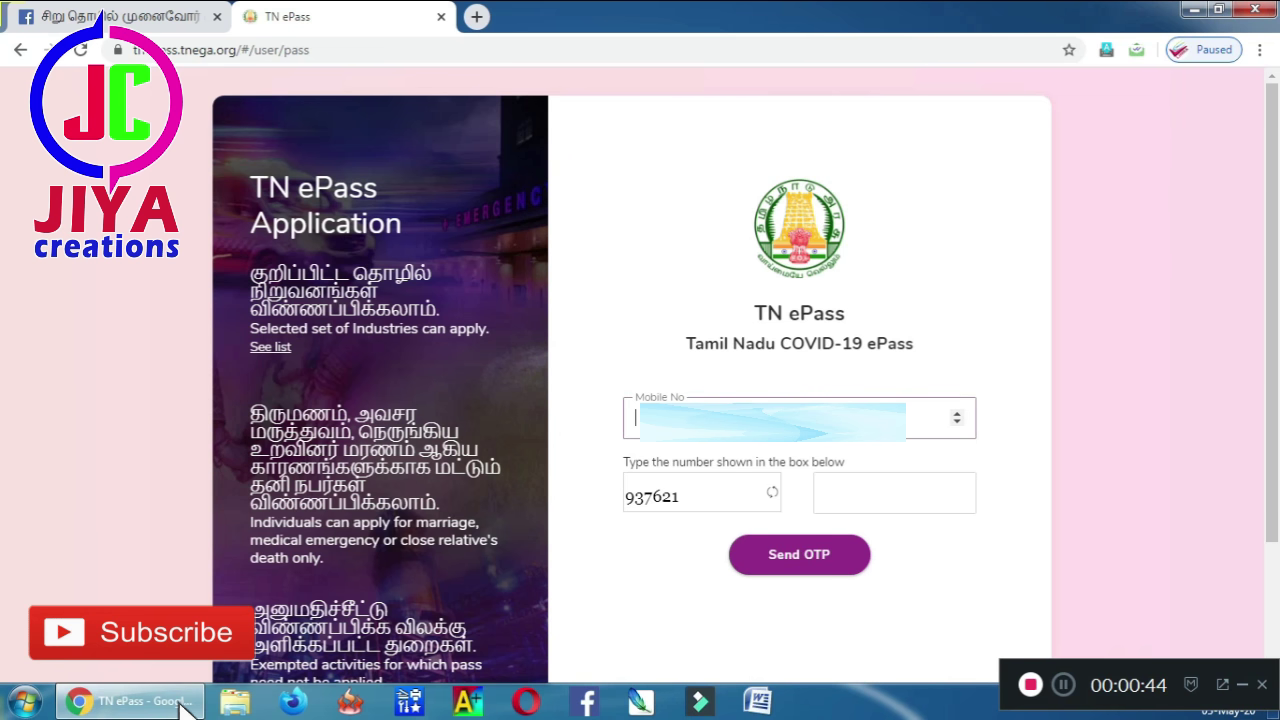
pyautogui.write('7')
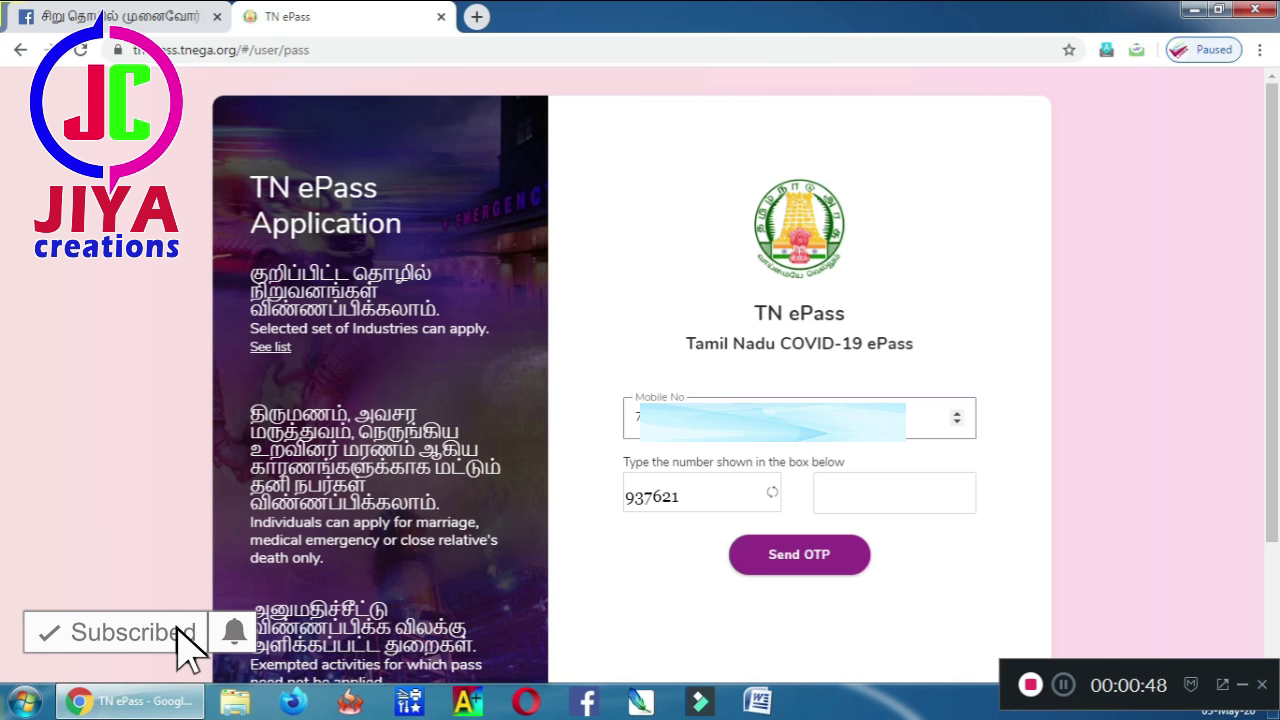
pyautogui.click(818, 493)
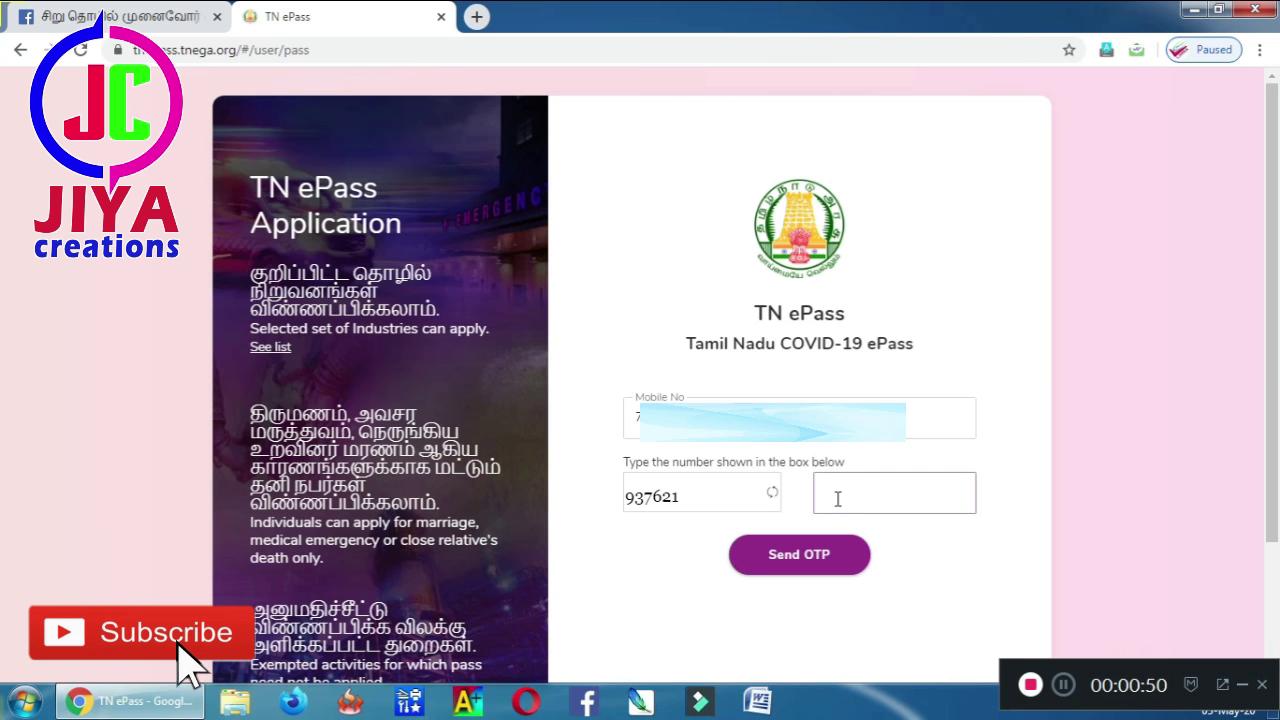
pyautogui.write('93')
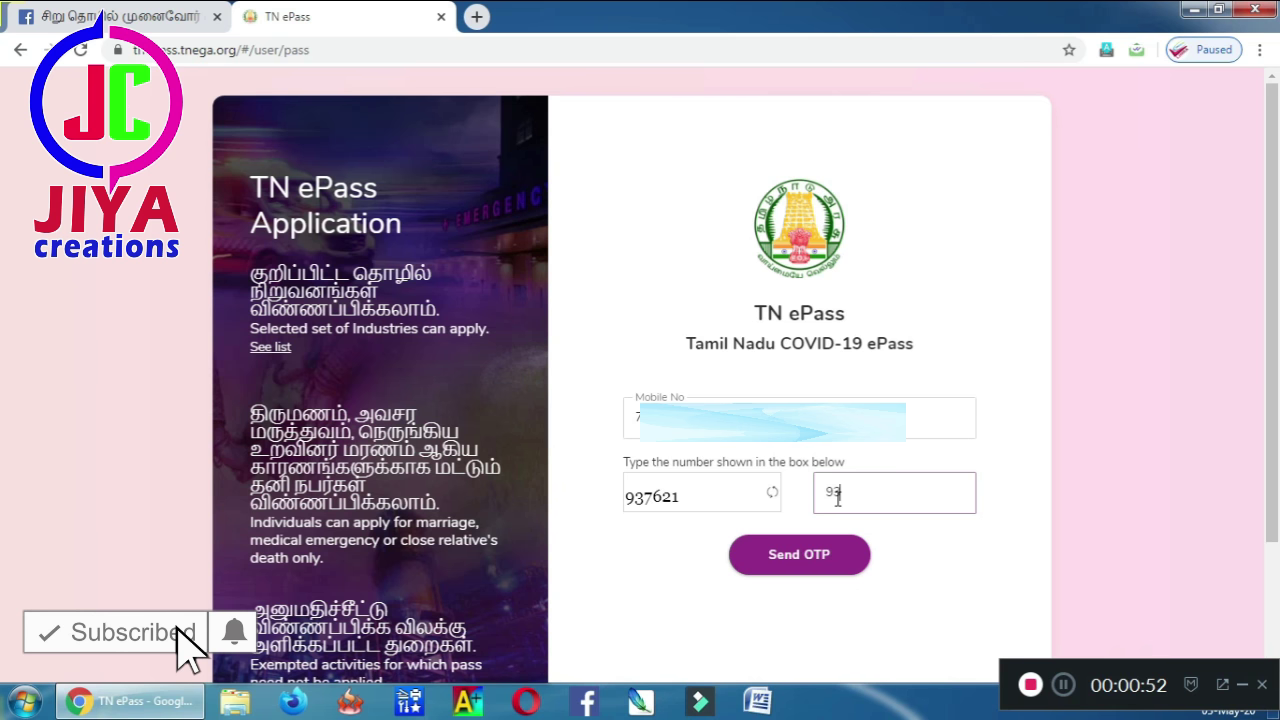
pyautogui.write('7621')
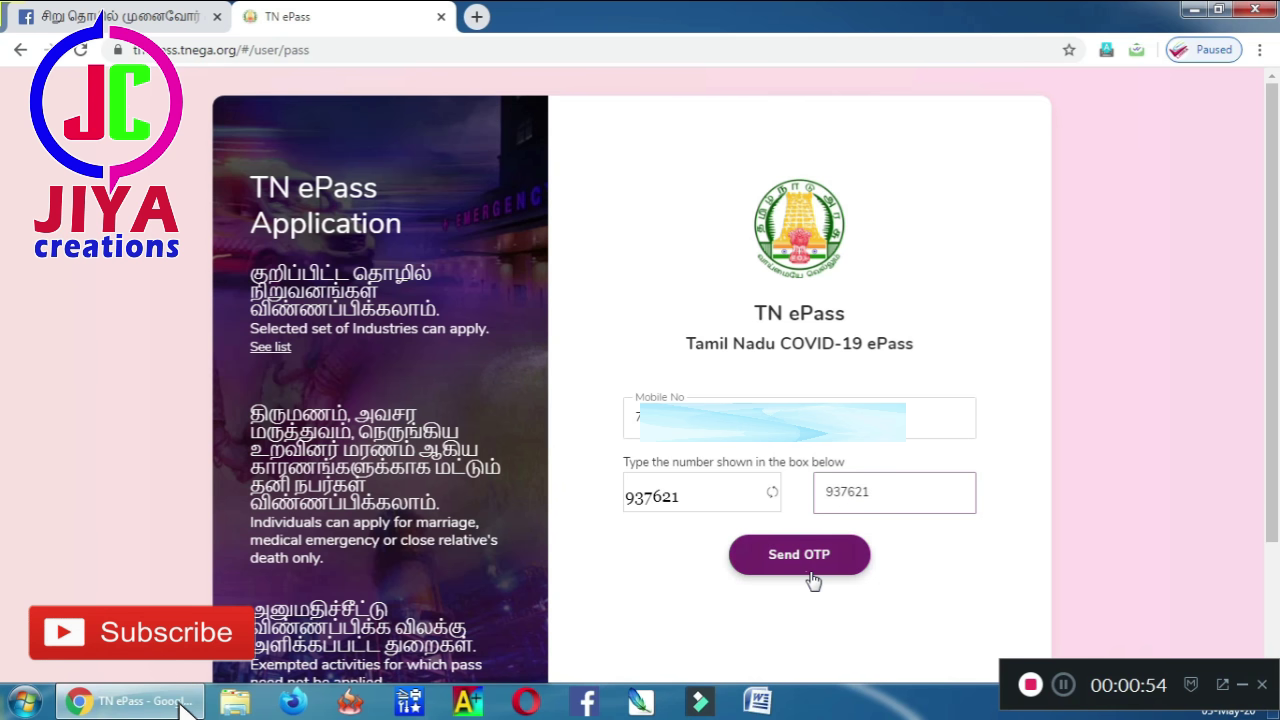
pyautogui.click(813, 568)
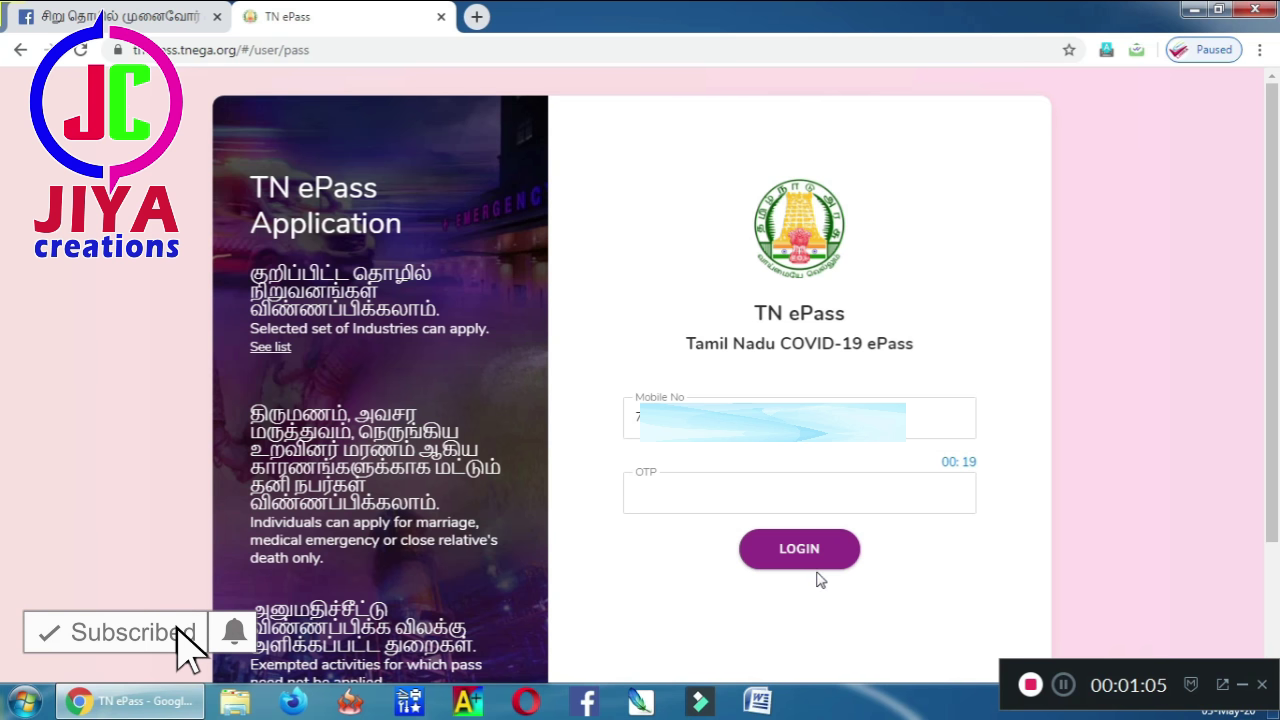
# - Enter the received one-time password and log in
pyautogui.click(799, 493)
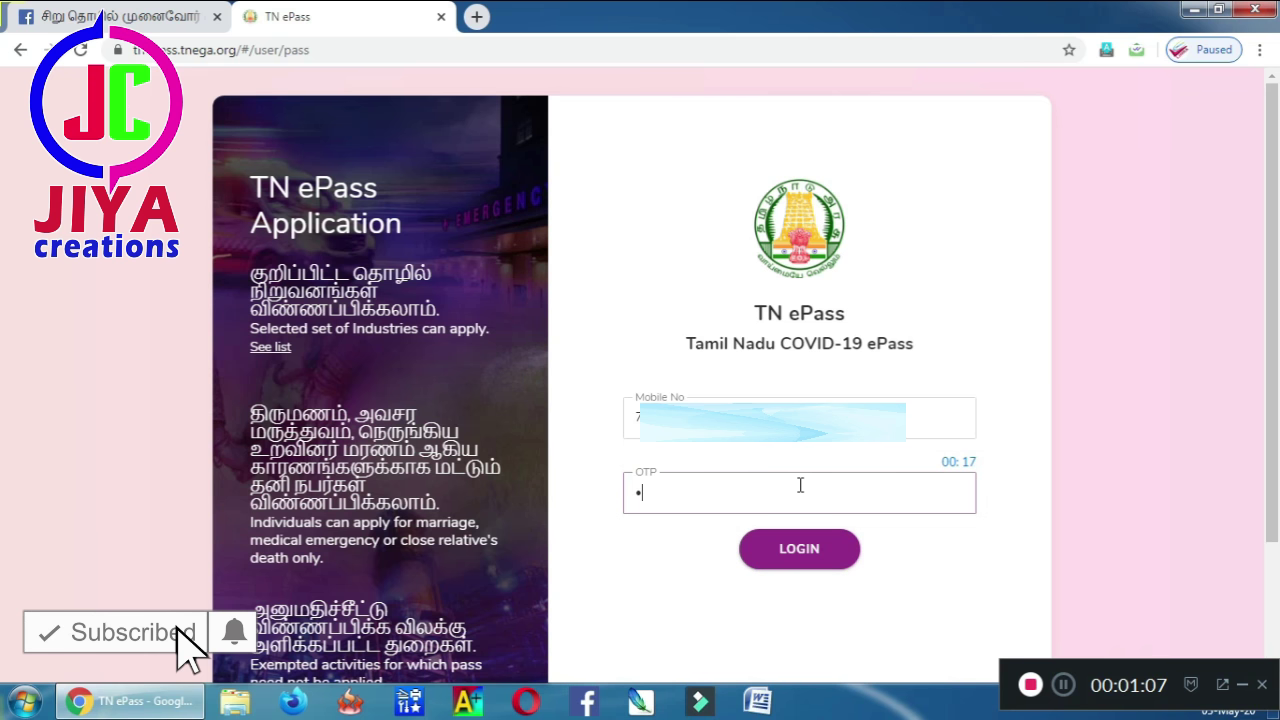
pyautogui.write('••••••')
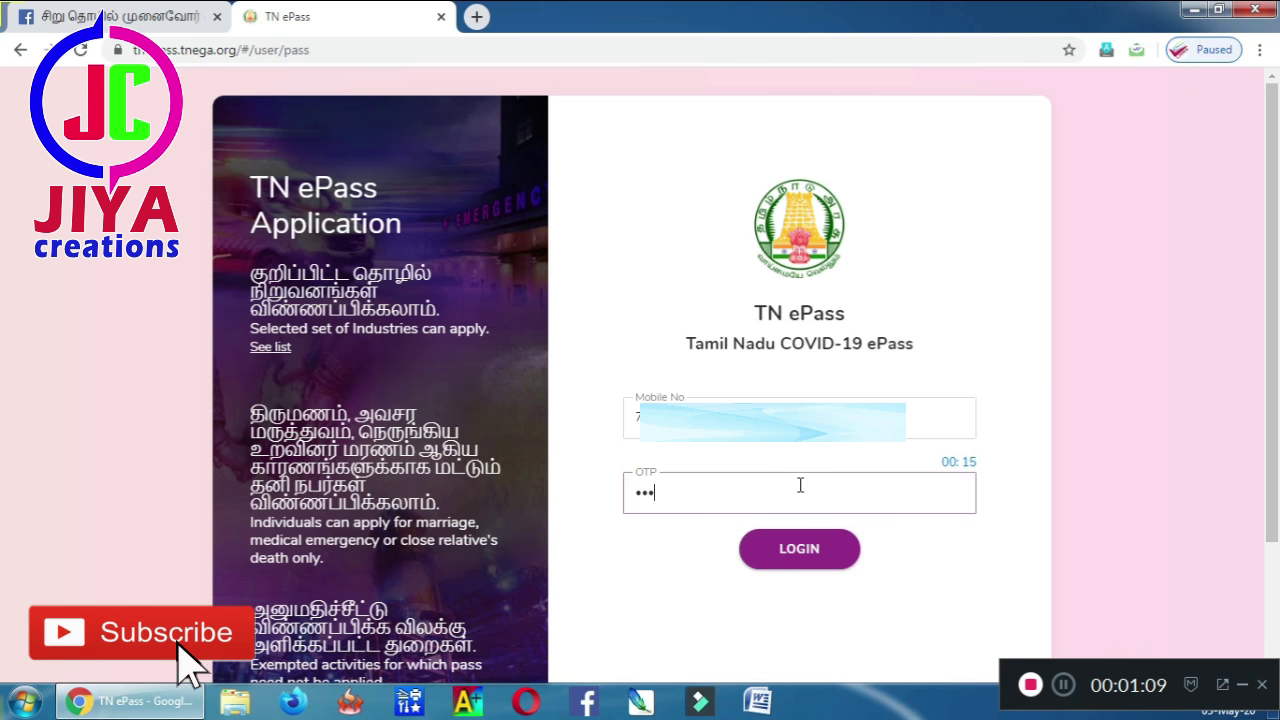
pyautogui.click(795, 562)
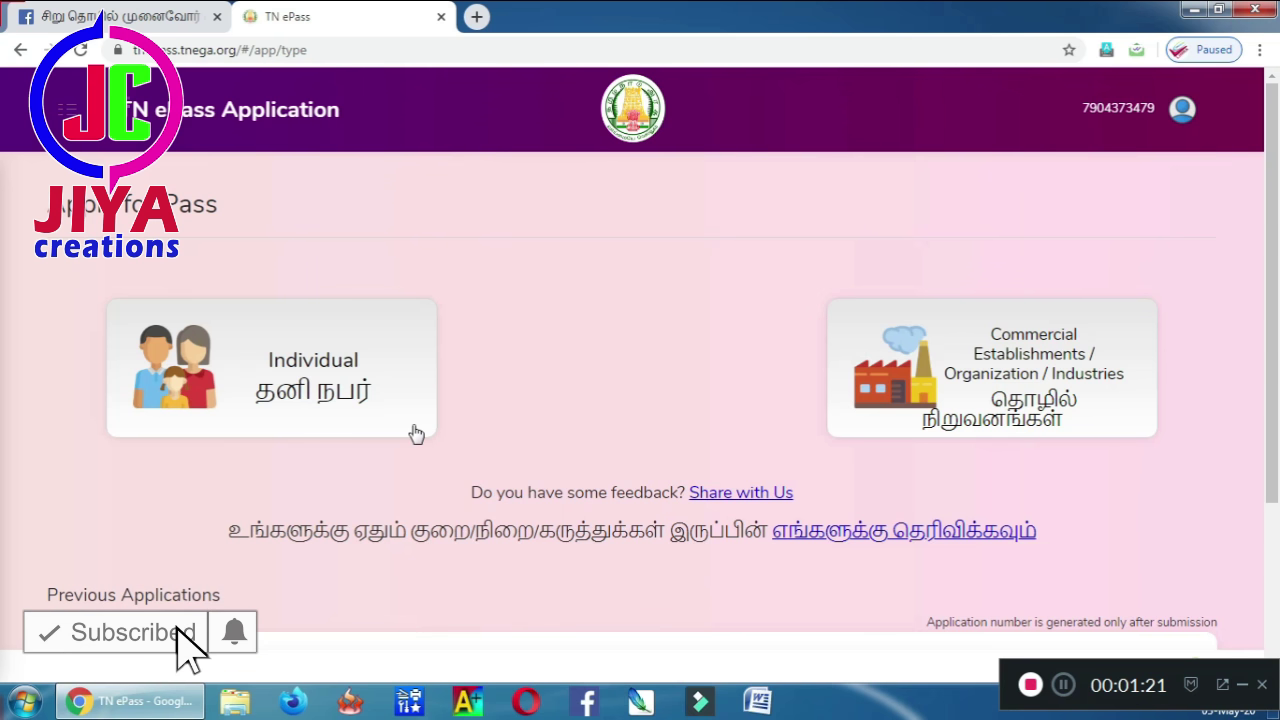
# - Choose the Individual pass application and open the Reason for travel list
pyautogui.click(363, 401)
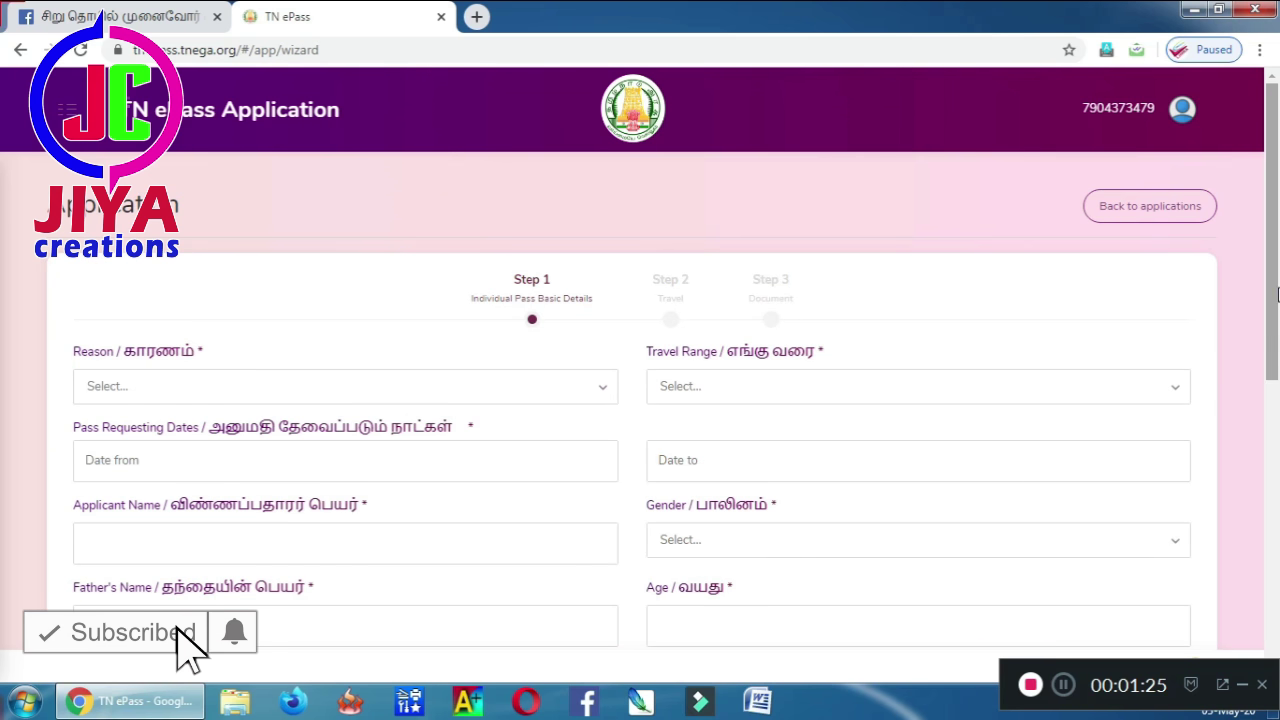
pyautogui.scroll(-2, 1274, 280)
pyautogui.scroll(1, 1274, 280)
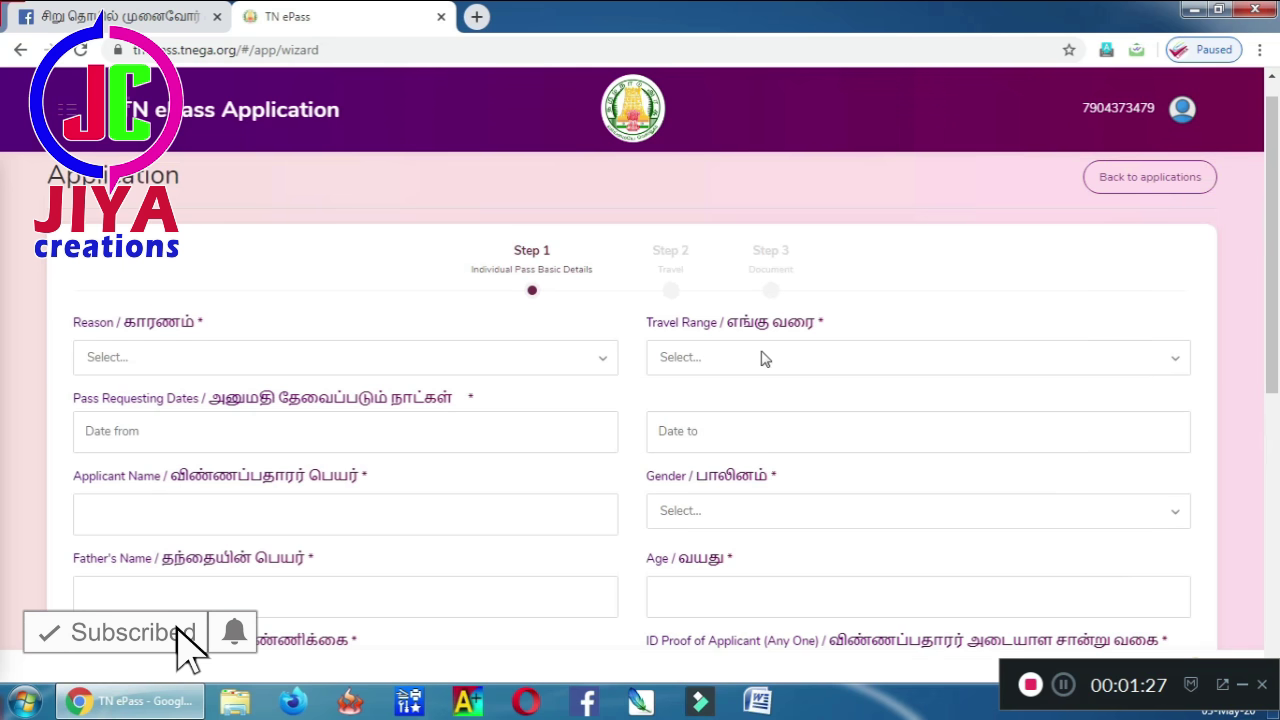
pyautogui.click(323, 359)
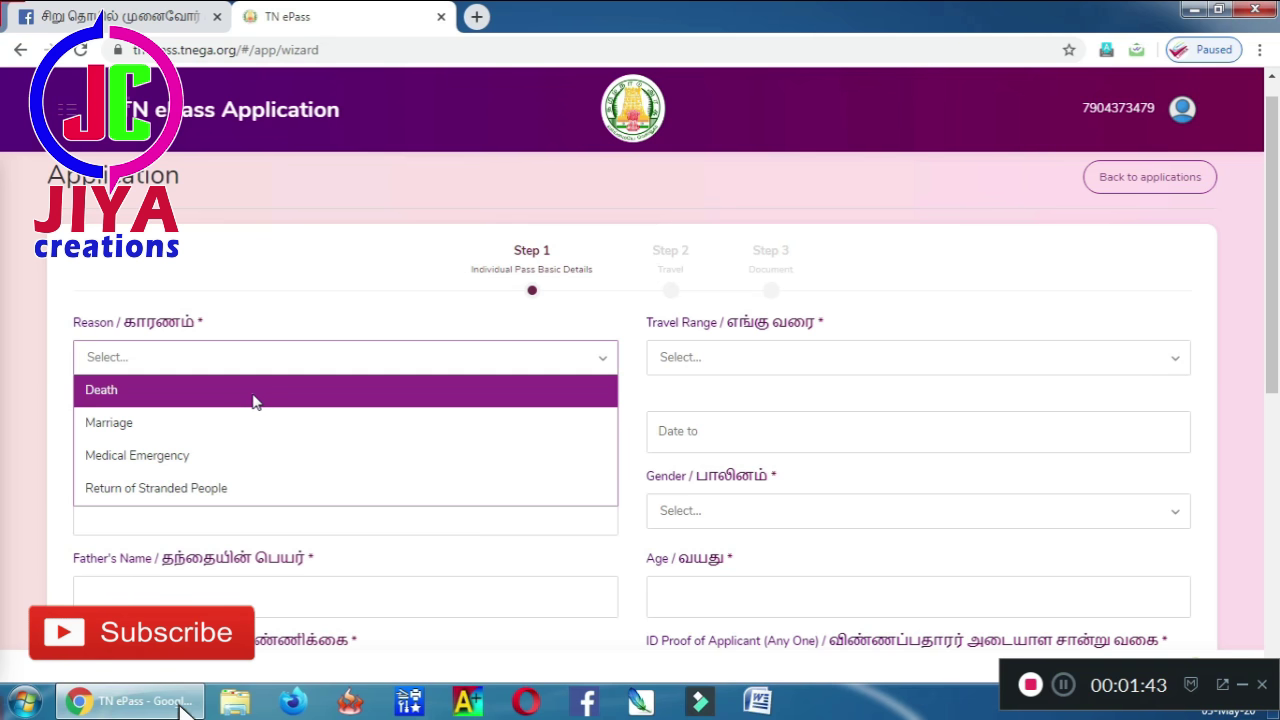
# - Set the reason to Medical Emergency and the travel range to Within District
pyautogui.click(218, 456)
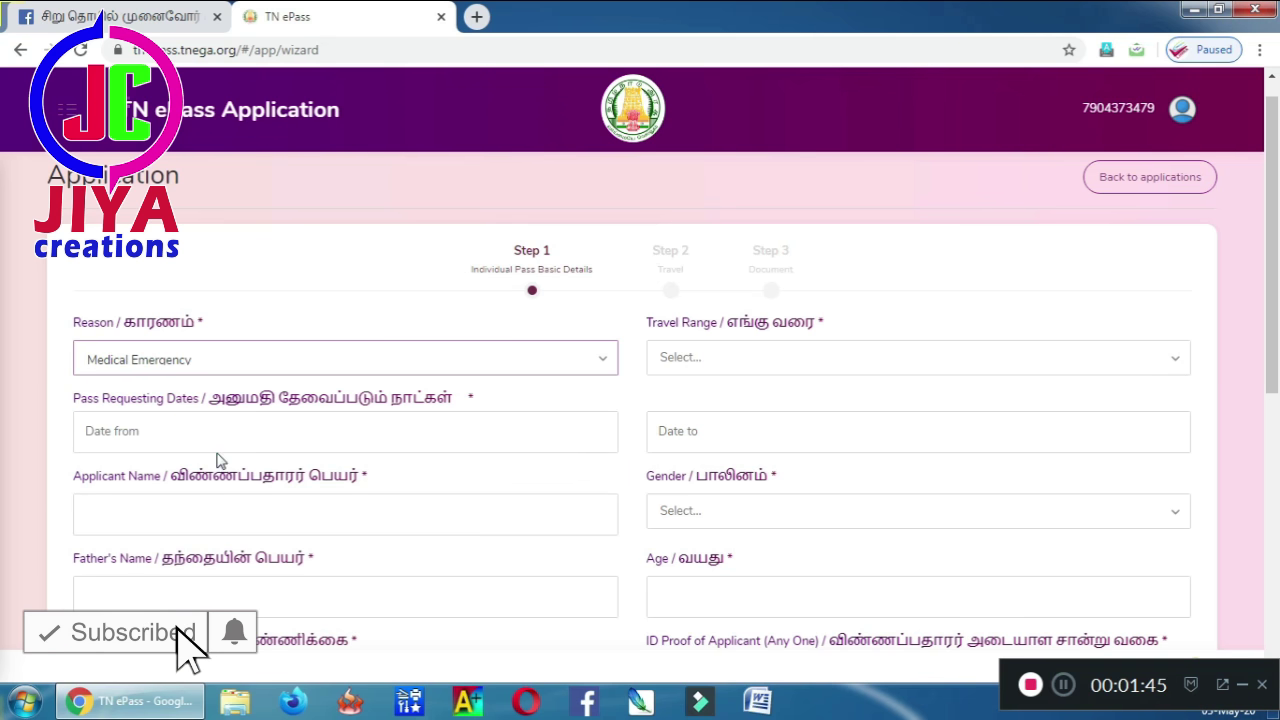
pyautogui.click(688, 360)
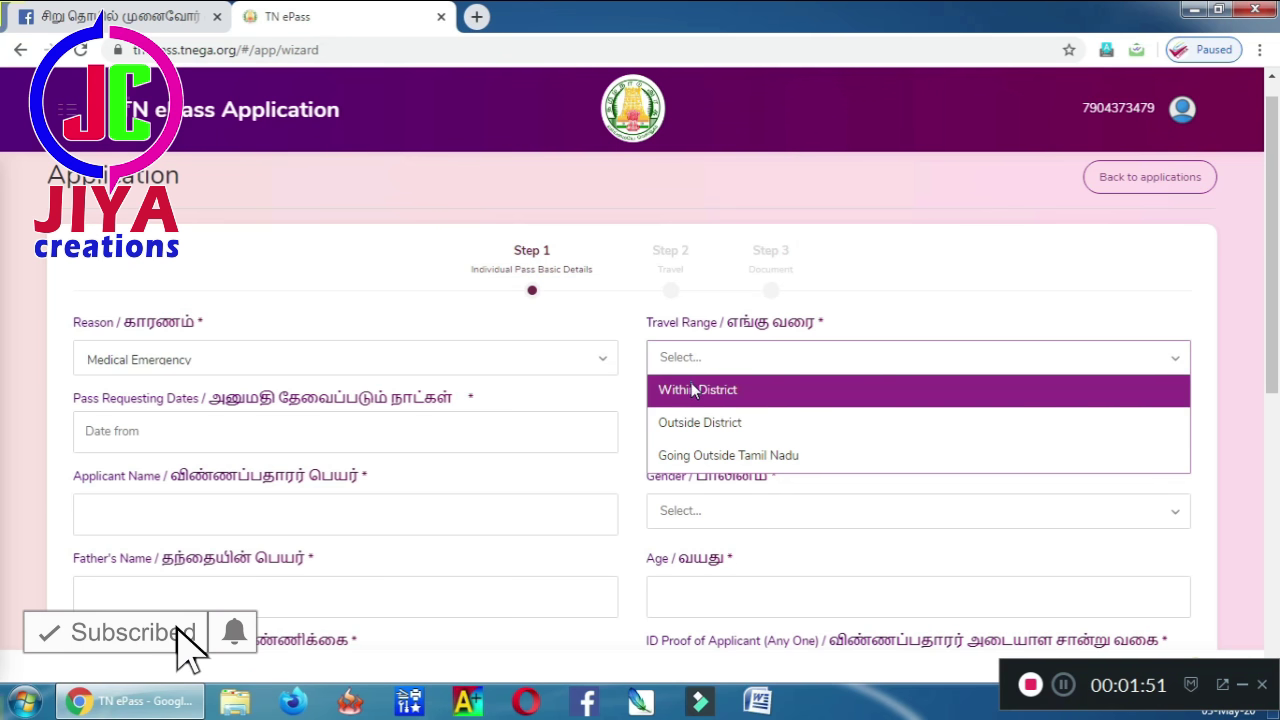
pyautogui.click(691, 389)
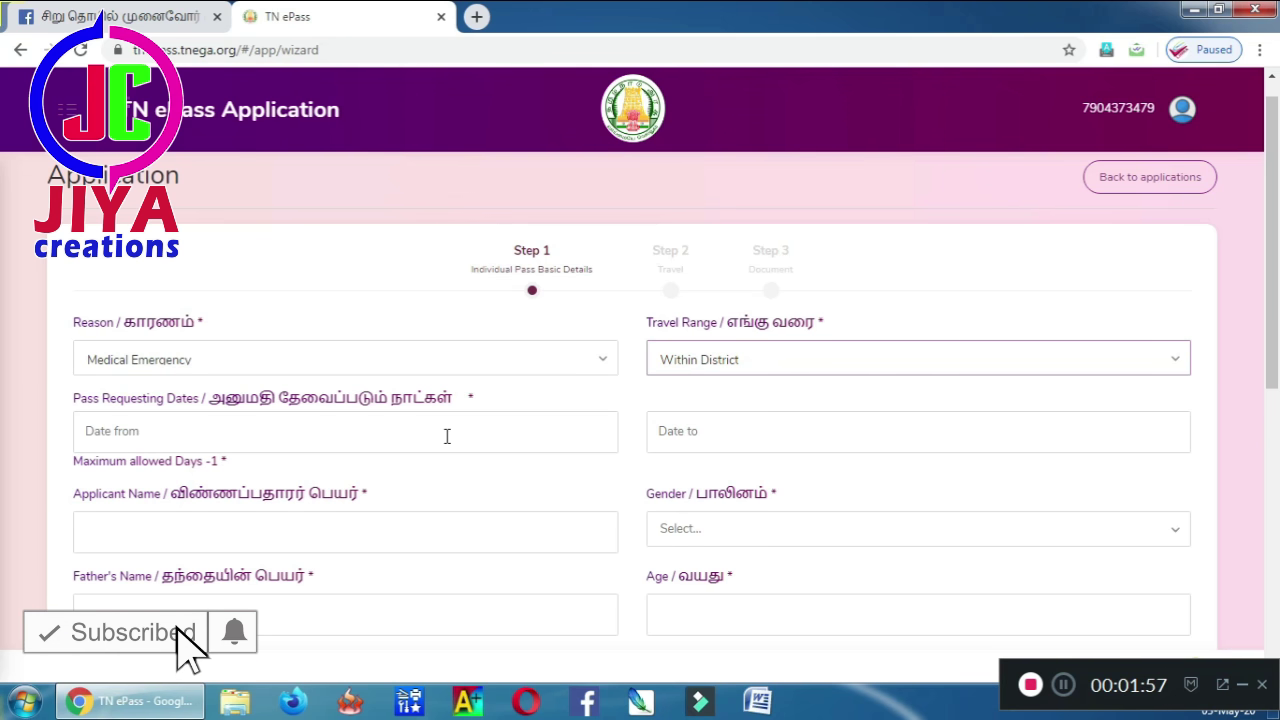
# - Set both pass dates, from and to, to 13-05-2020
pyautogui.click(447, 436)
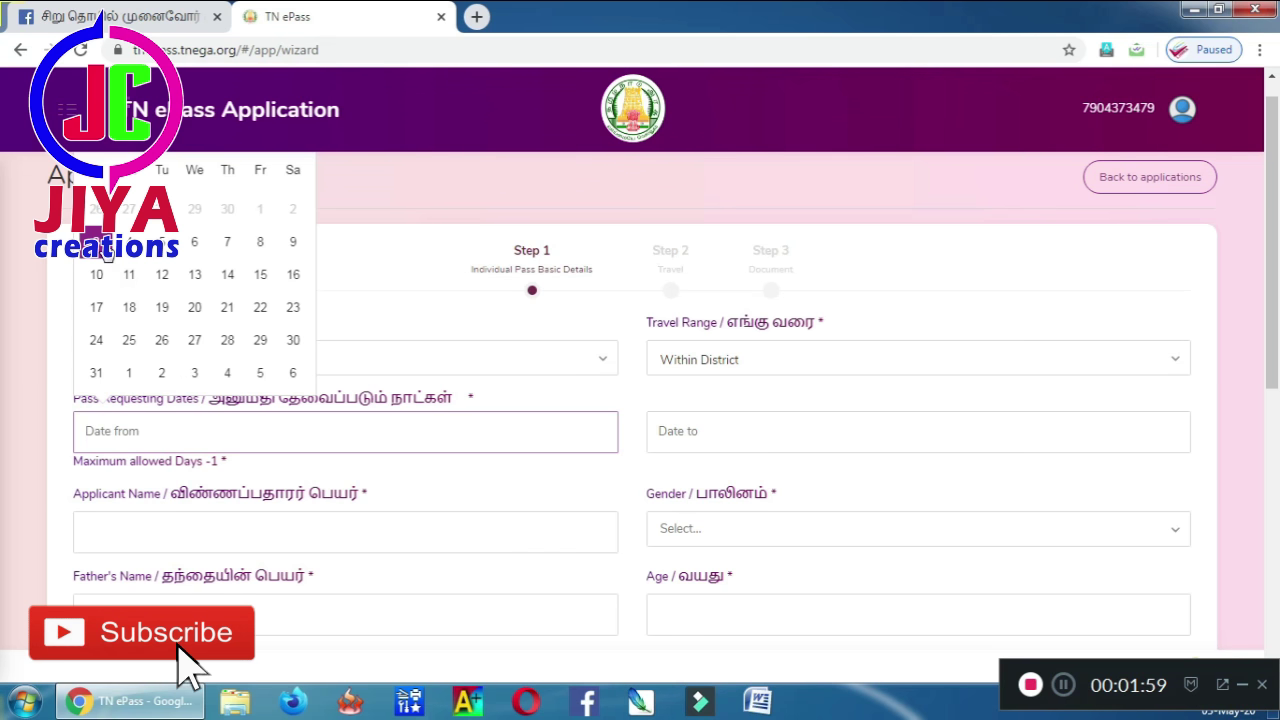
pyautogui.click(105, 245)
pyautogui.click(722, 439)
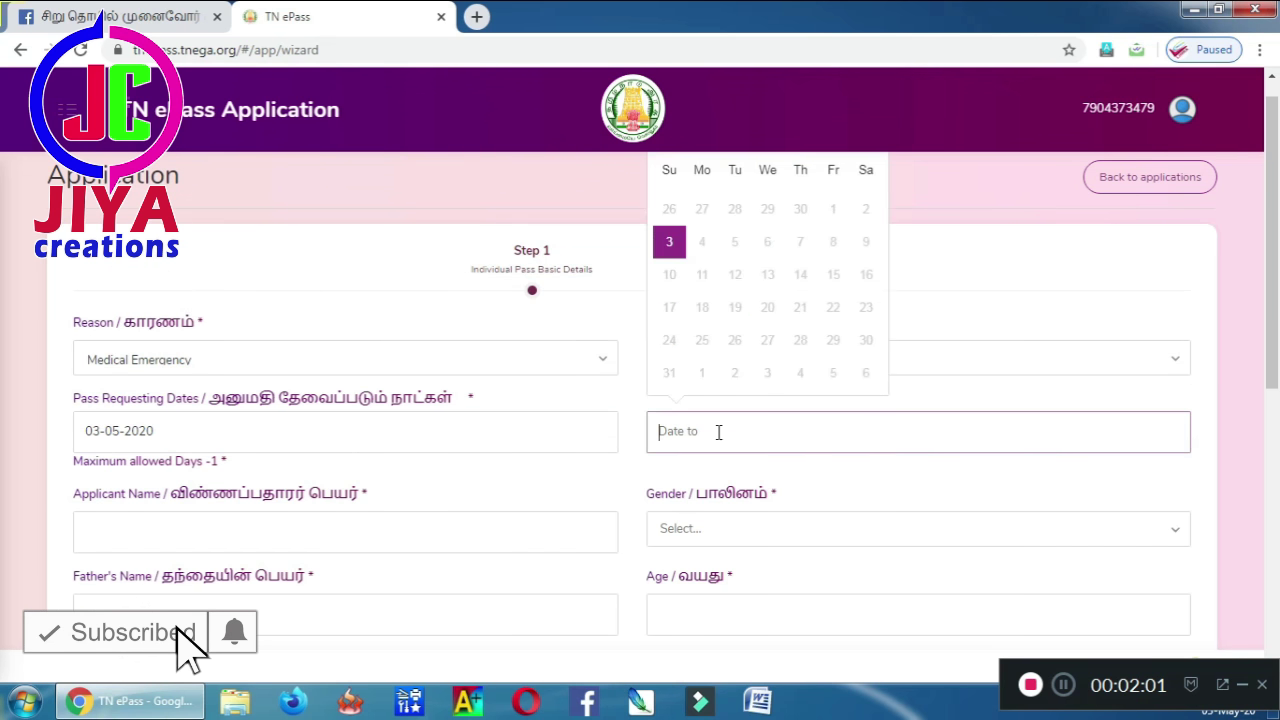
pyautogui.click(668, 242)
pyautogui.click(405, 426)
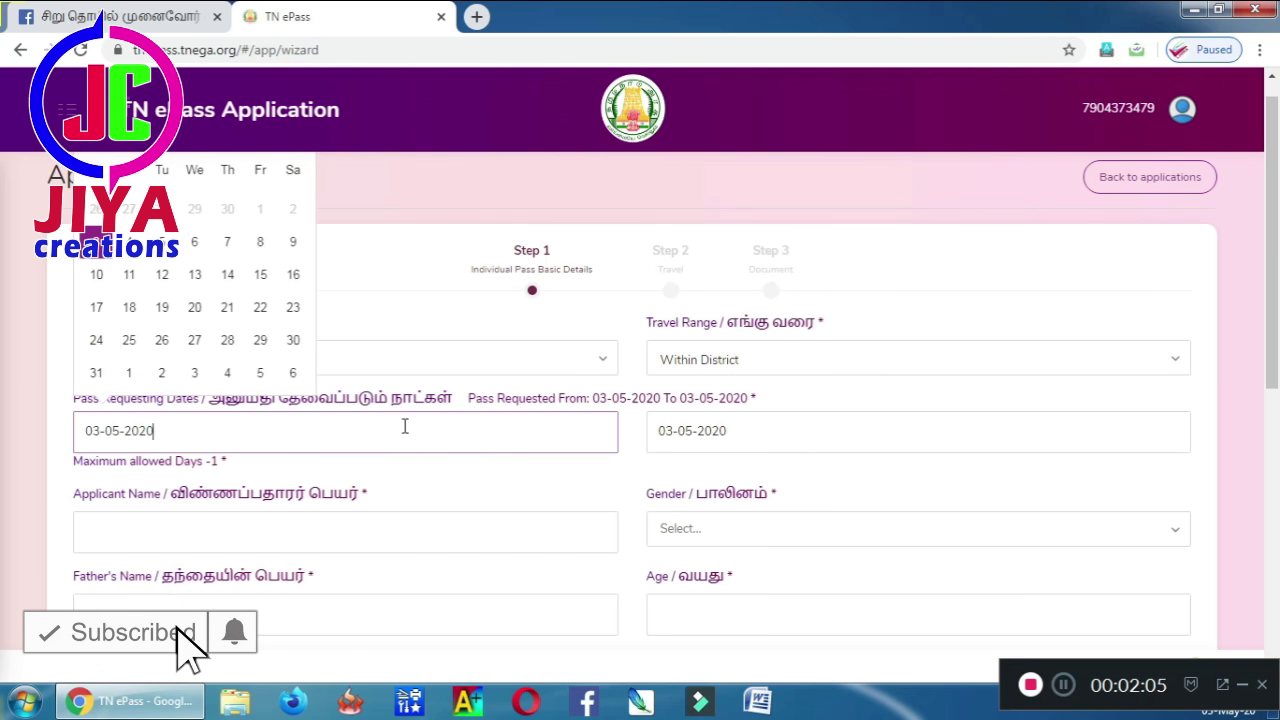
pyautogui.click(200, 275)
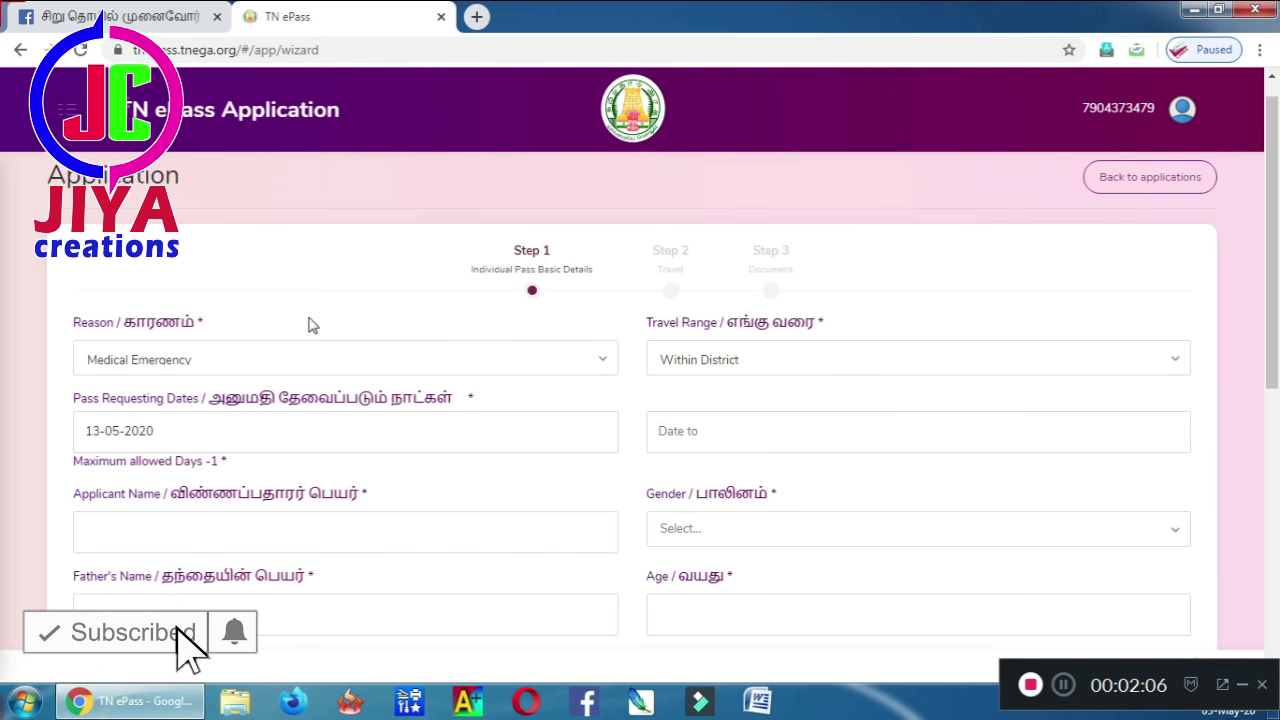
pyautogui.click(666, 436)
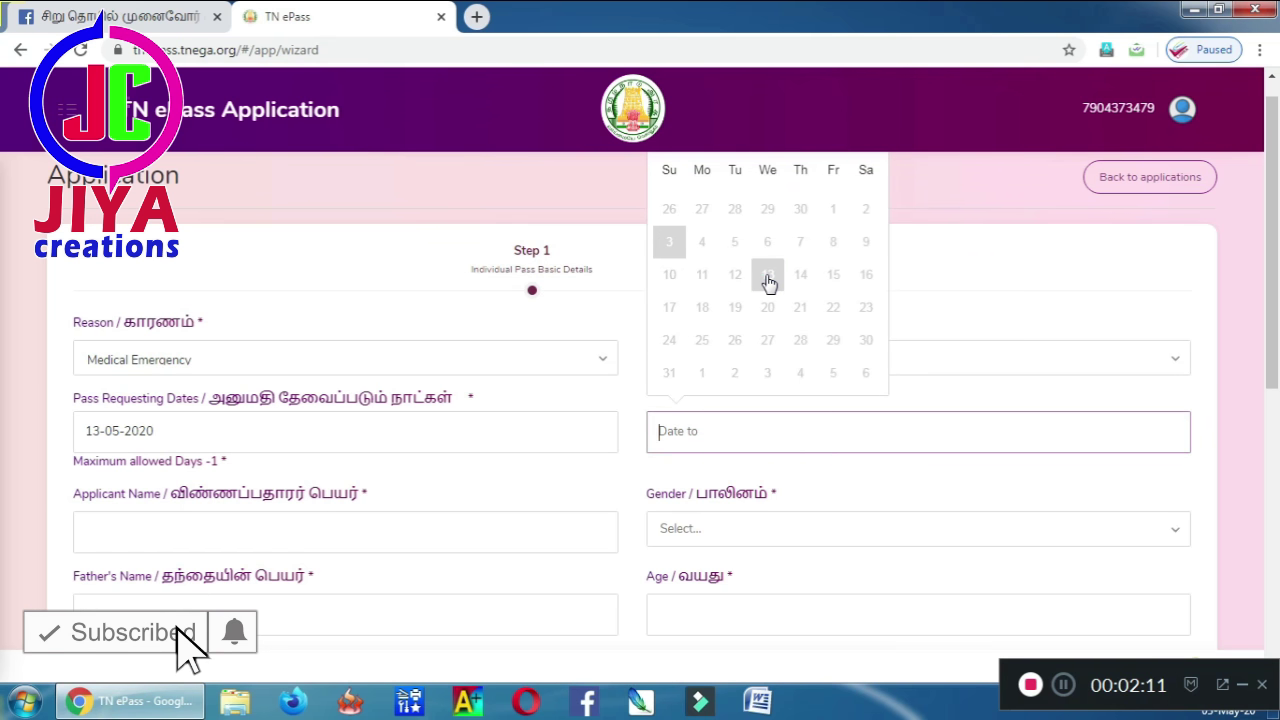
pyautogui.click(768, 278)
pyautogui.click(449, 529)
# - Fill in the applicant's name, gender Male, father's name, age and 1 traveller
pyautogui.write('Raja')
pyautogui.press('Tab')
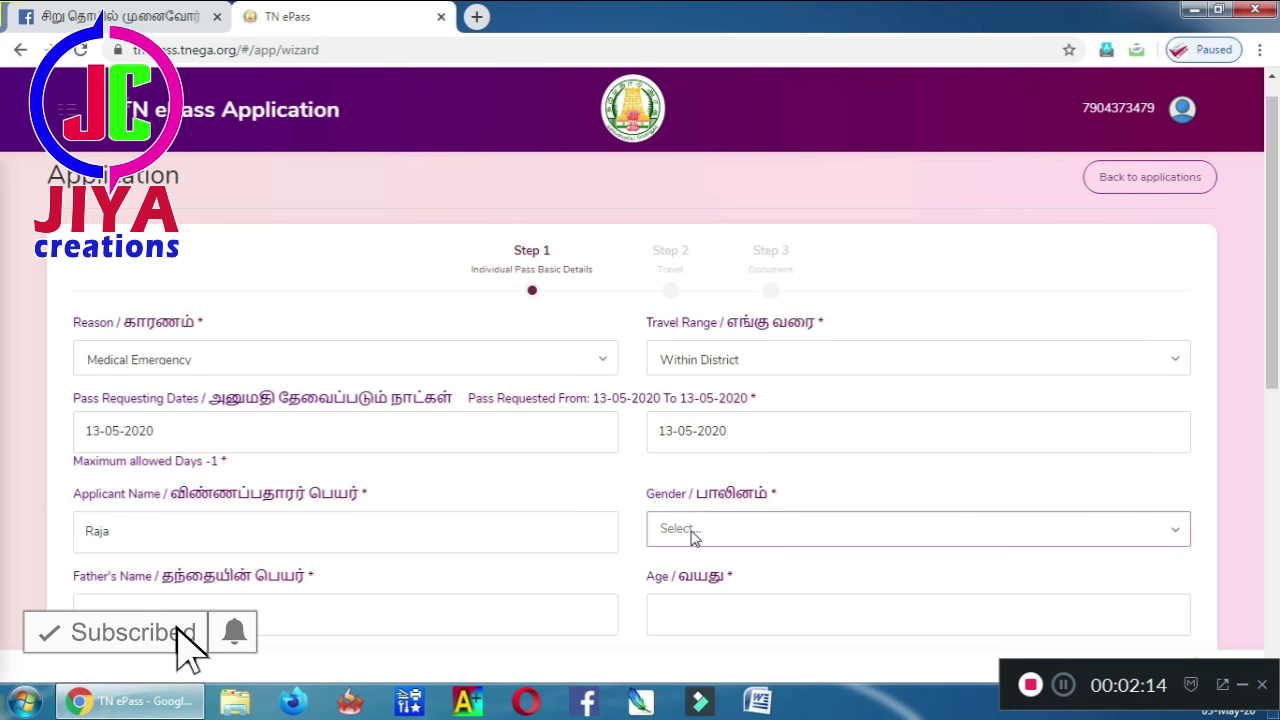
pyautogui.click(706, 527)
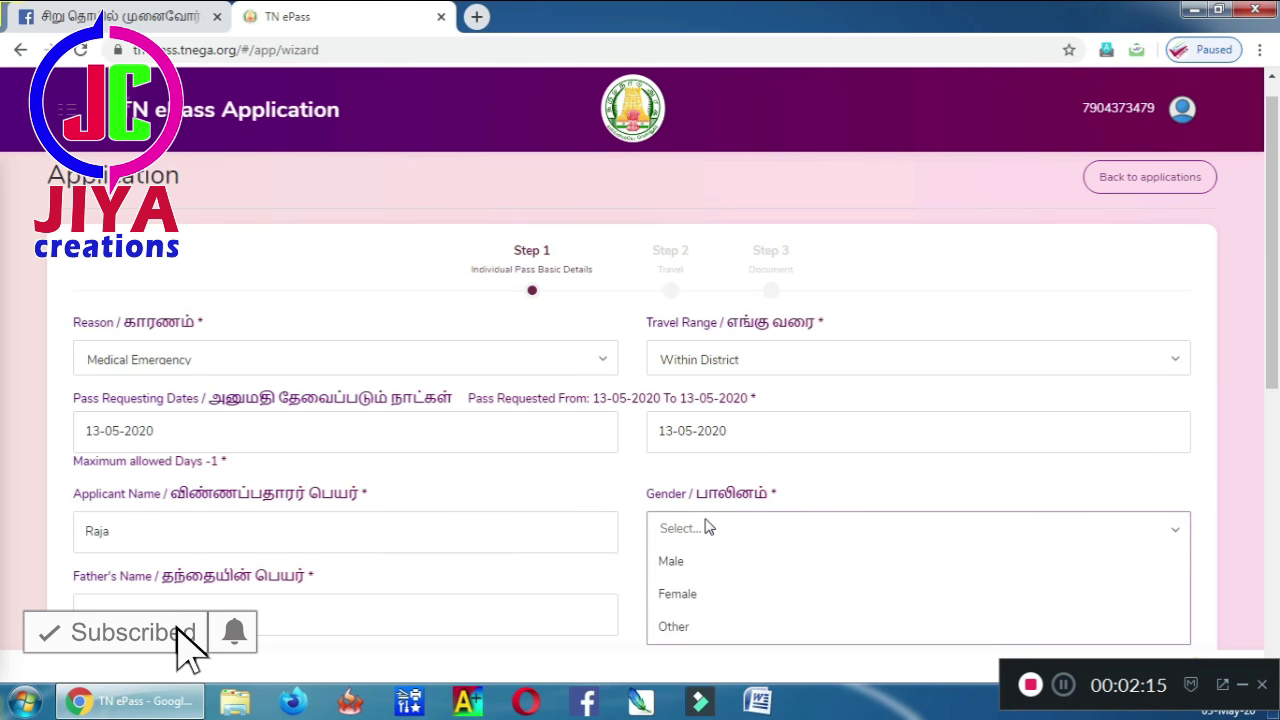
pyautogui.click(680, 577)
pyautogui.click(570, 617)
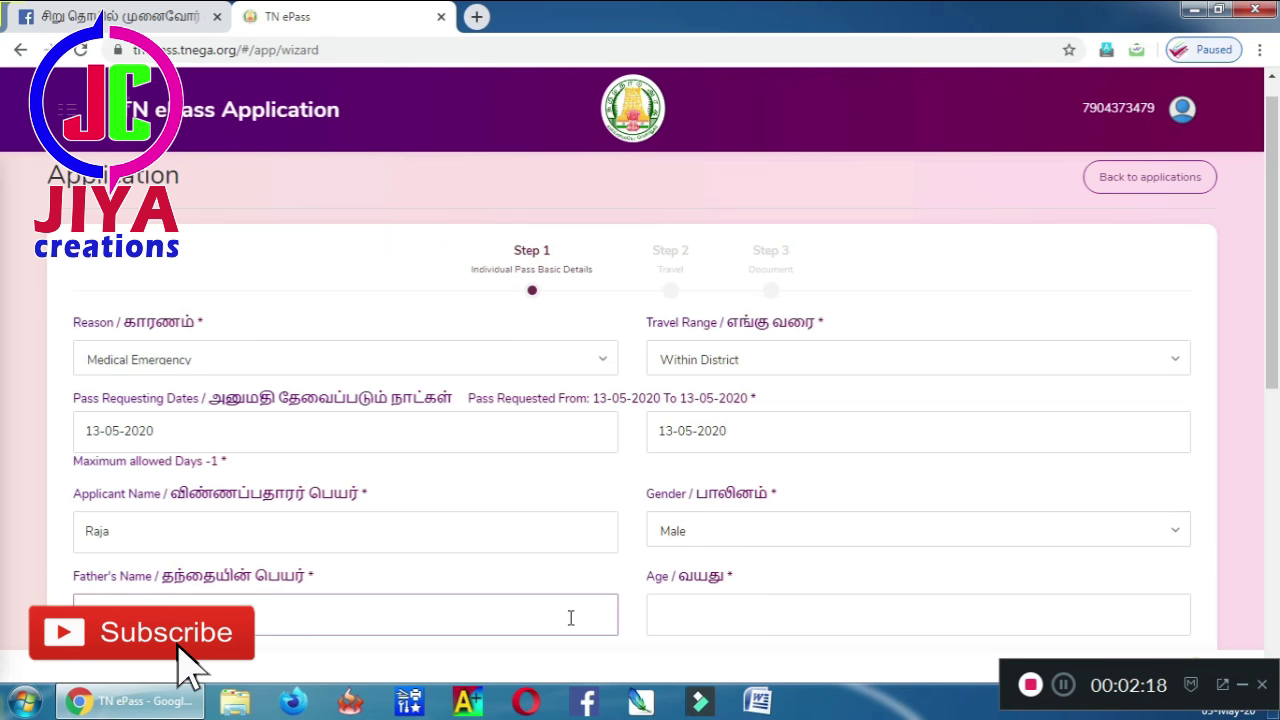
pyautogui.scroll(-2, 1275, 278)
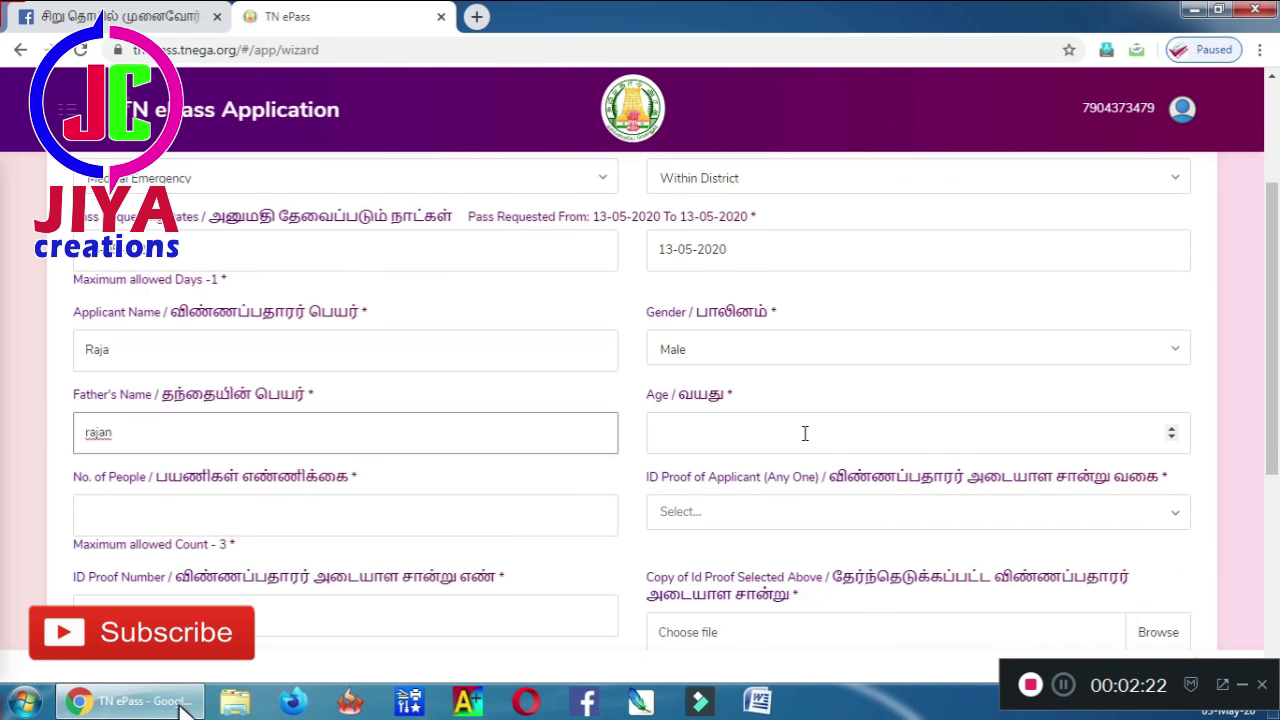
pyautogui.click(806, 433)
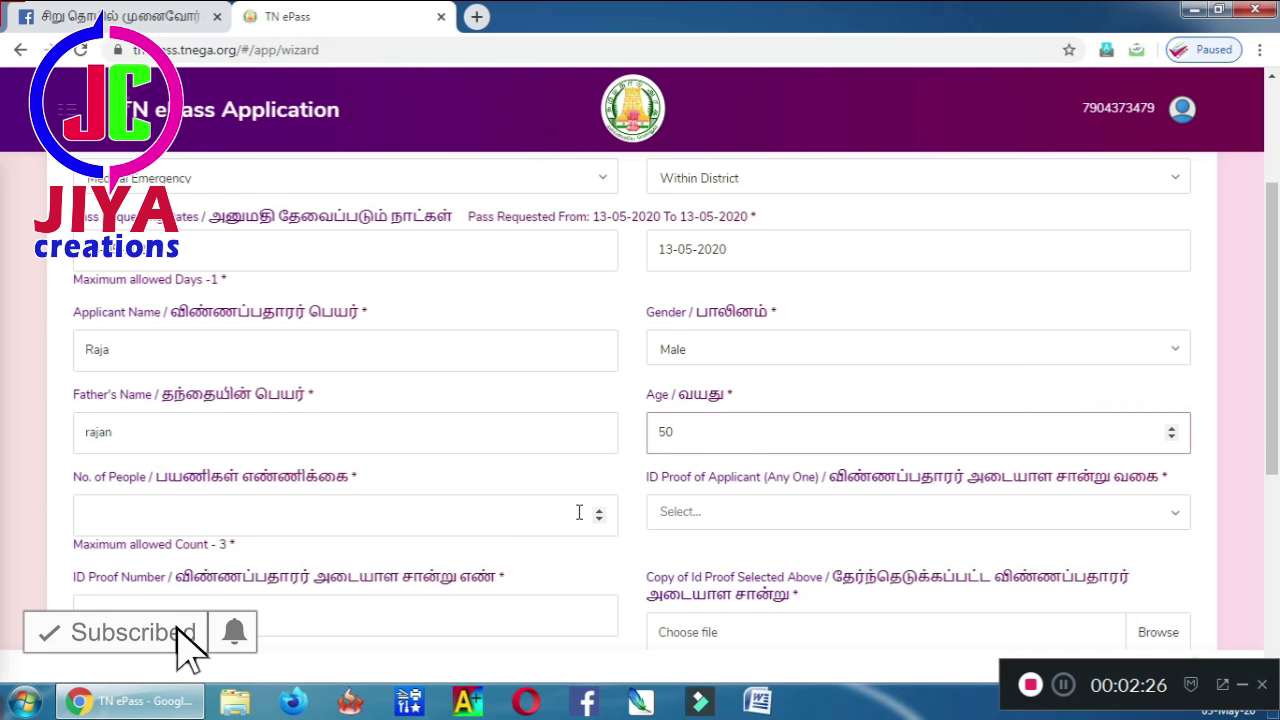
pyautogui.click(524, 508)
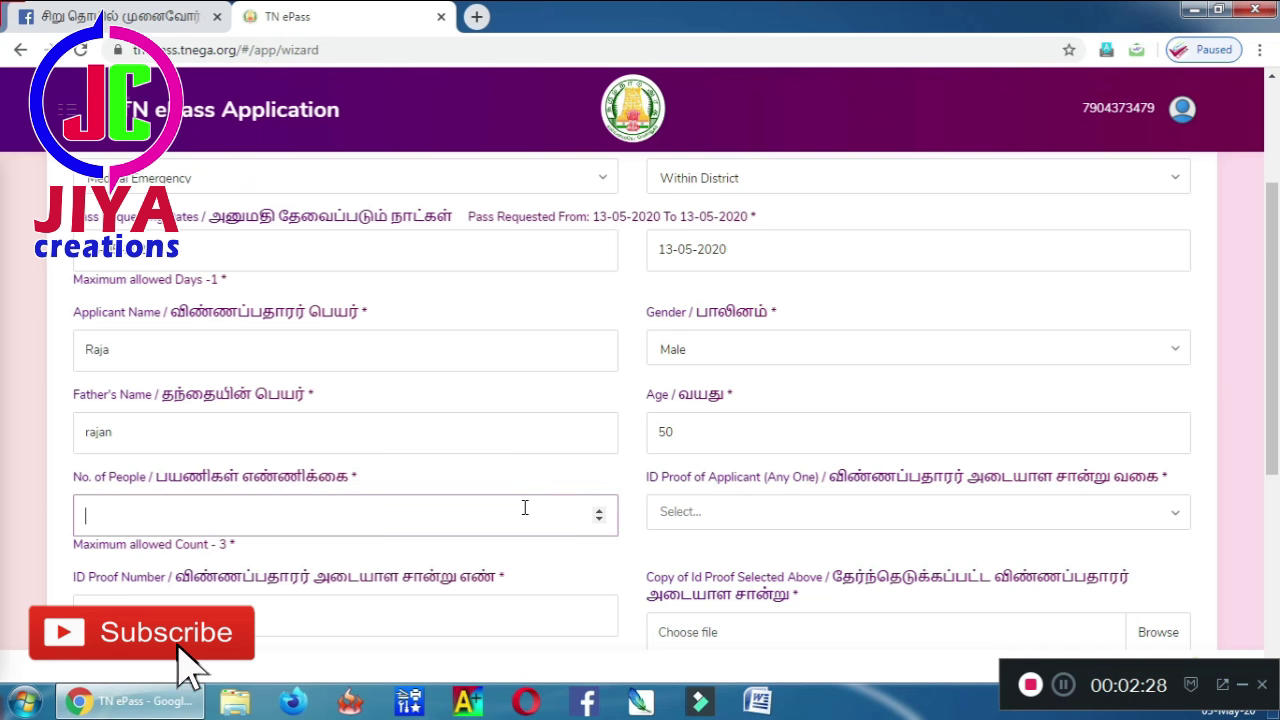
pyautogui.write('1')
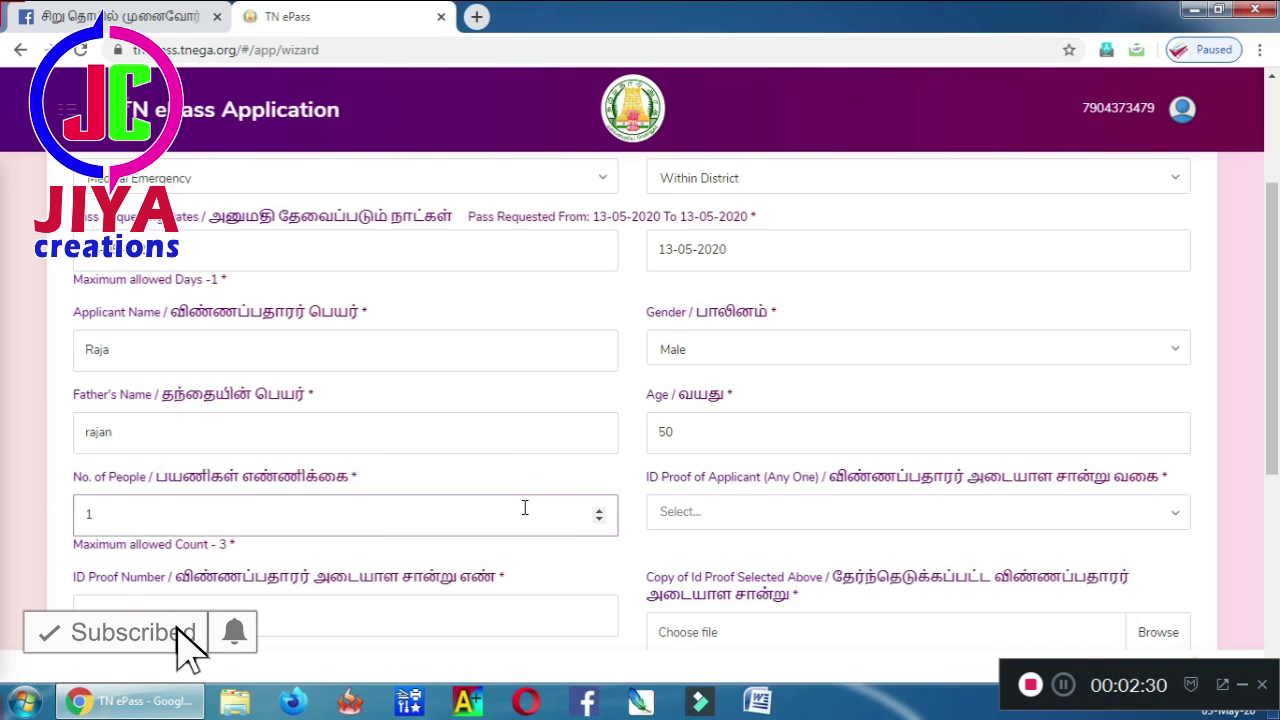
# - Select Aadhar Card as ID proof, enter its number, and attach clipart-airplane-repair-13.png
pyautogui.click(745, 510)
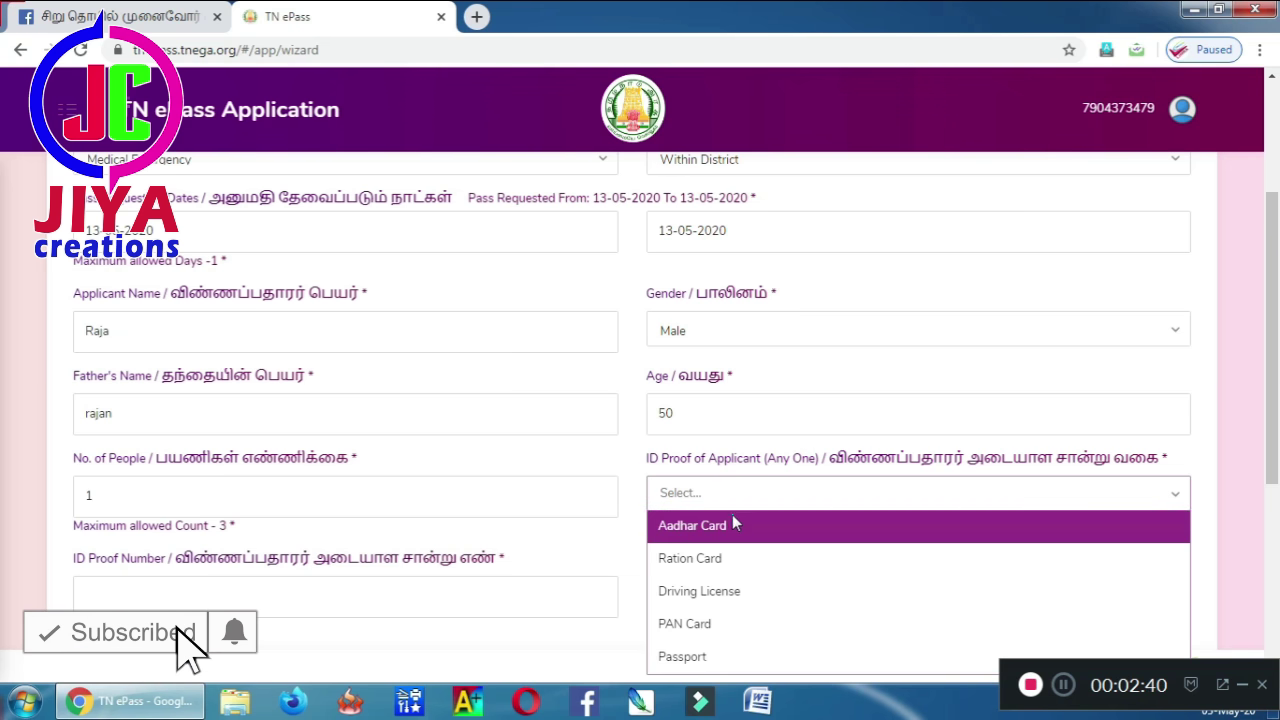
pyautogui.click(729, 518)
pyautogui.click(496, 604)
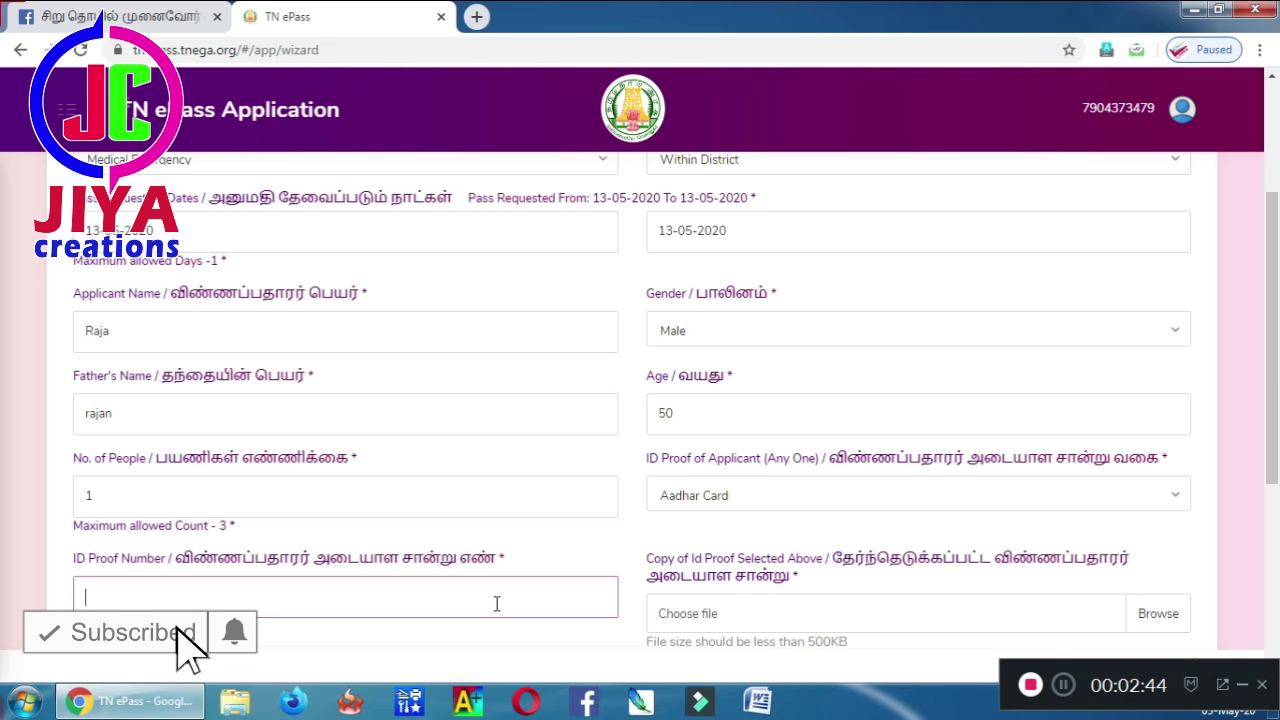
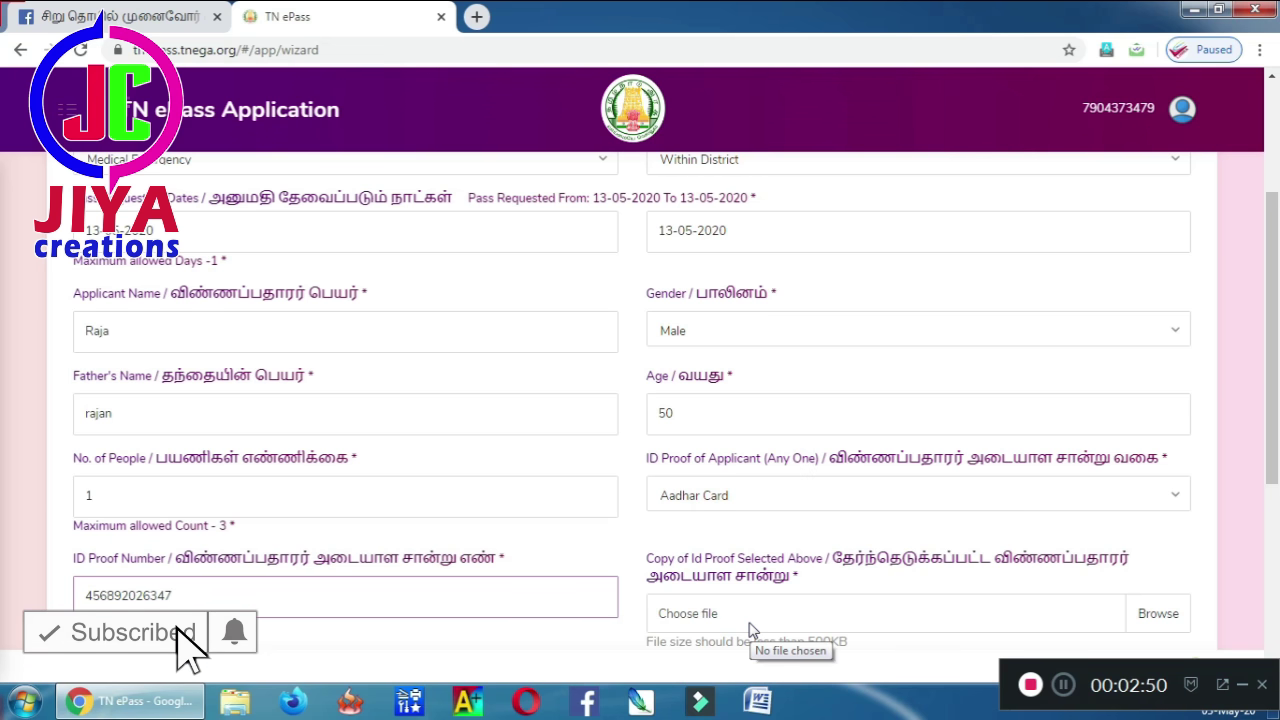
pyautogui.click(752, 630)
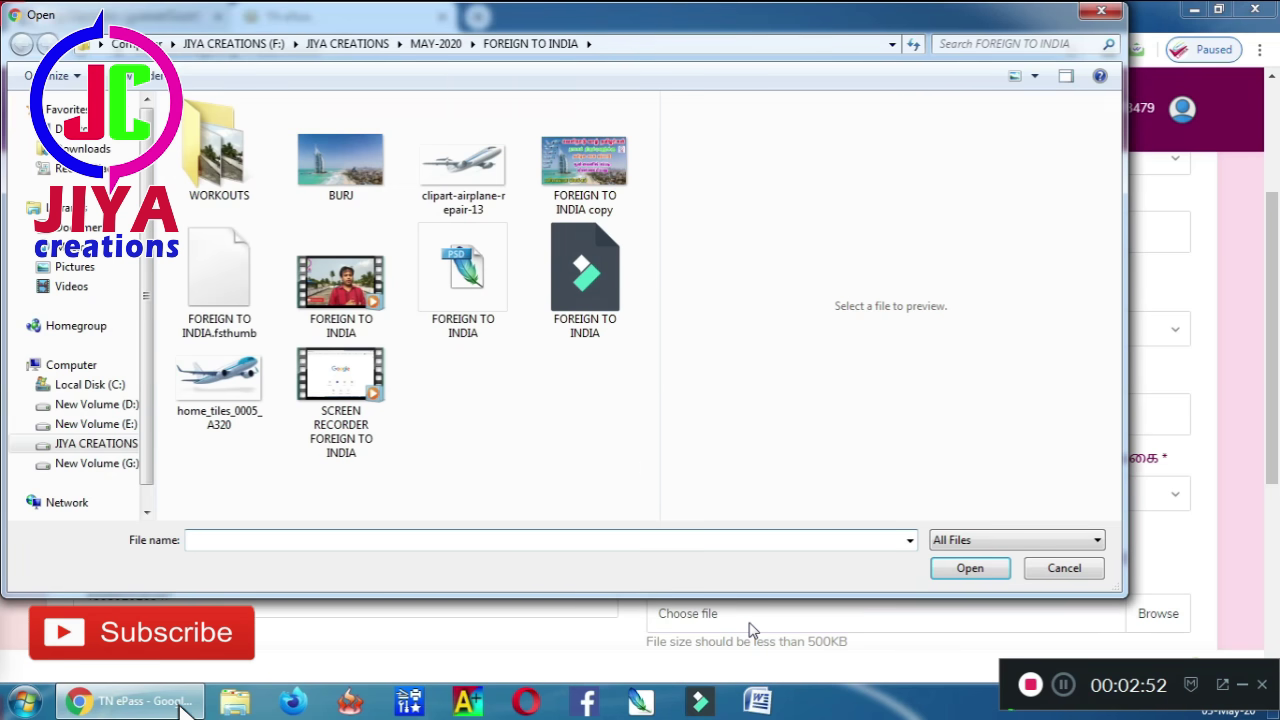
pyautogui.doubleClick(480, 181)
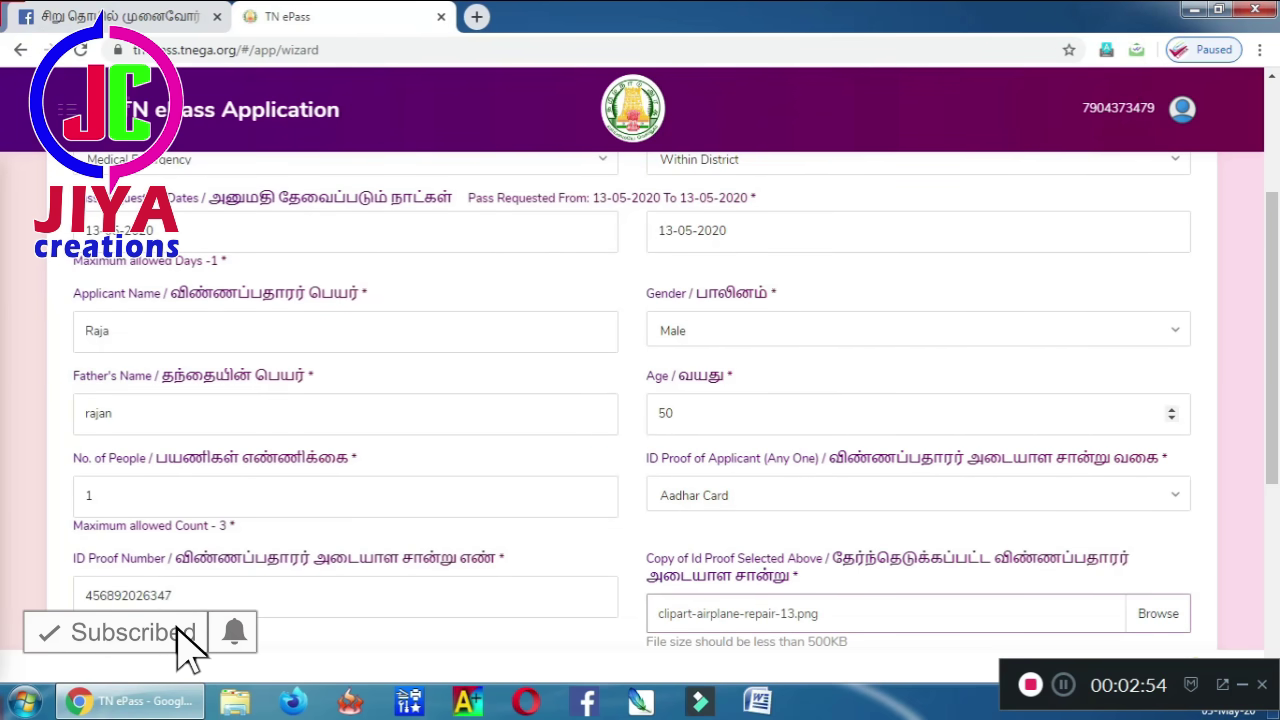
# - Set vehicle type Bike (Max Travellers: 1), enter the vehicle number, and submit Step 1
pyautogui.moveTo(1275, 380); pyautogui.dragTo(1275, 516)
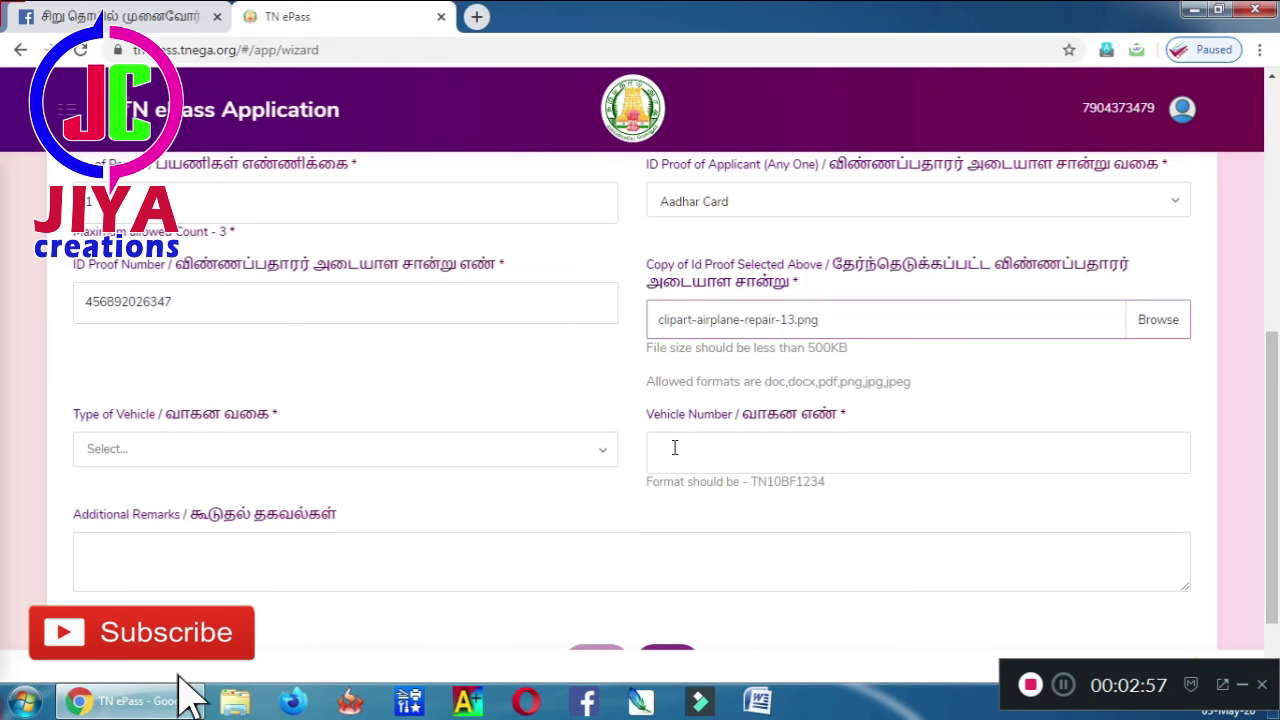
pyautogui.click(505, 452)
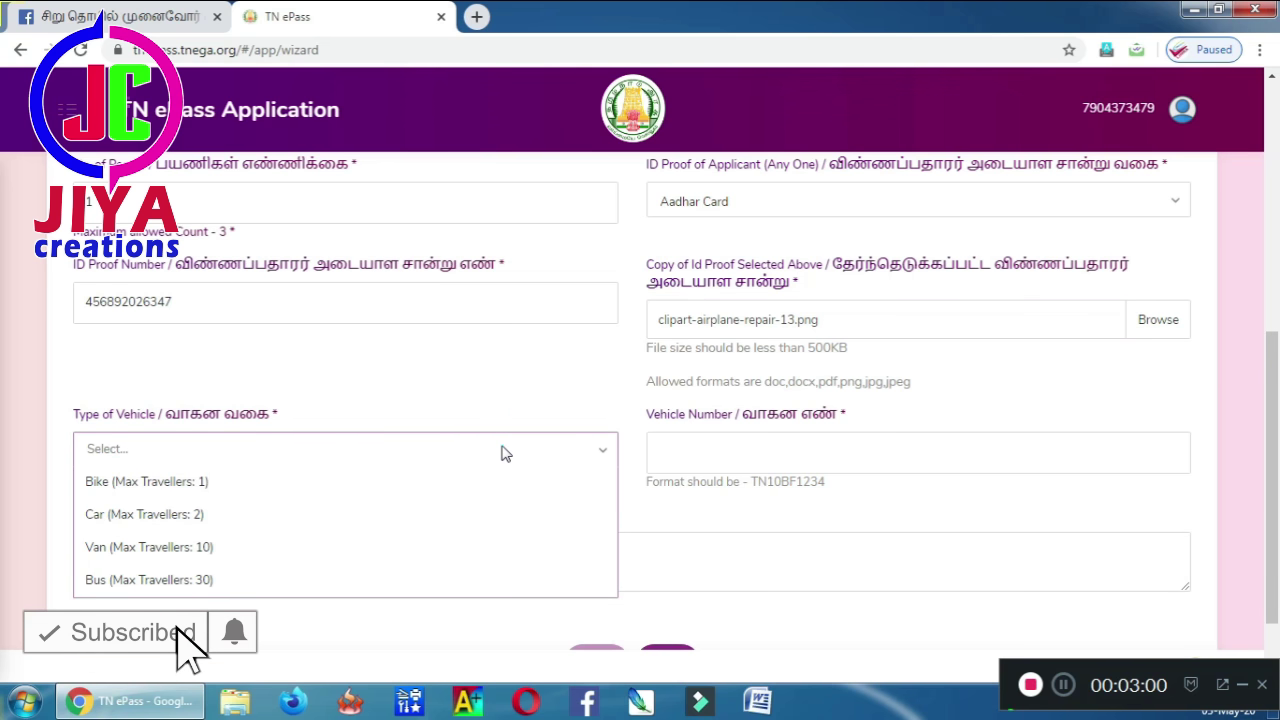
pyautogui.click(228, 488)
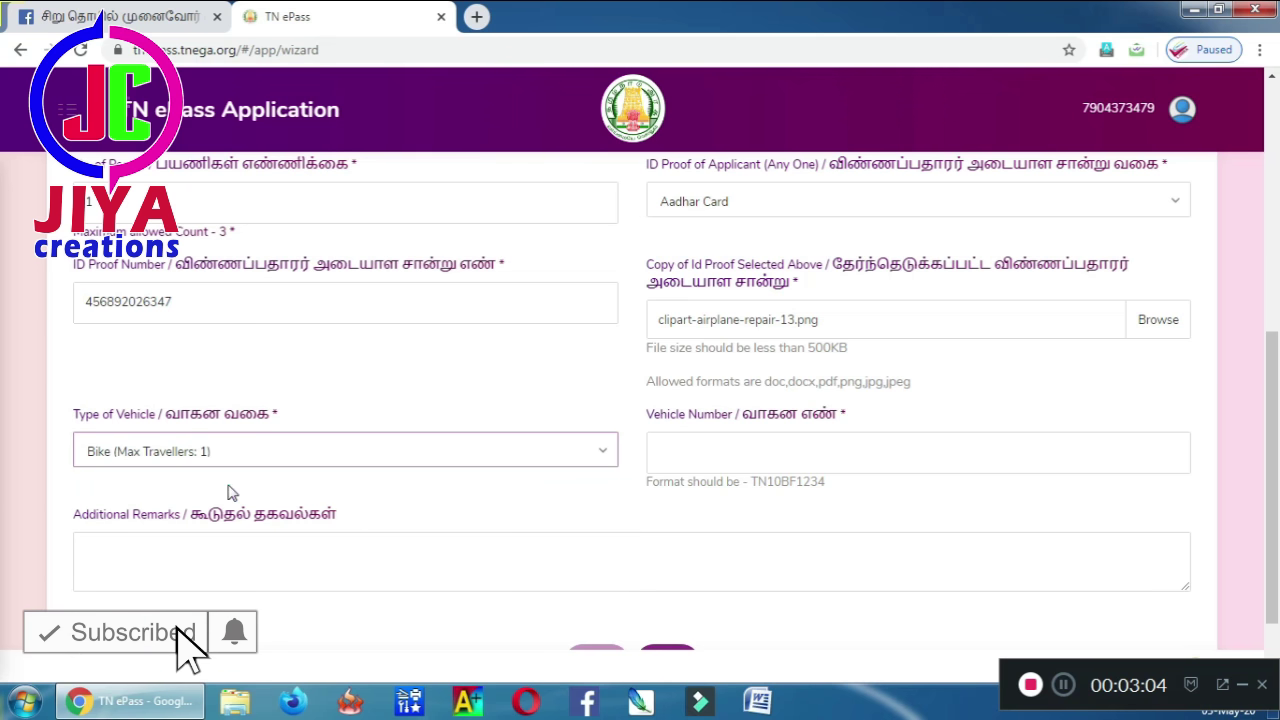
pyautogui.click(713, 453)
pyautogui.write('TN')
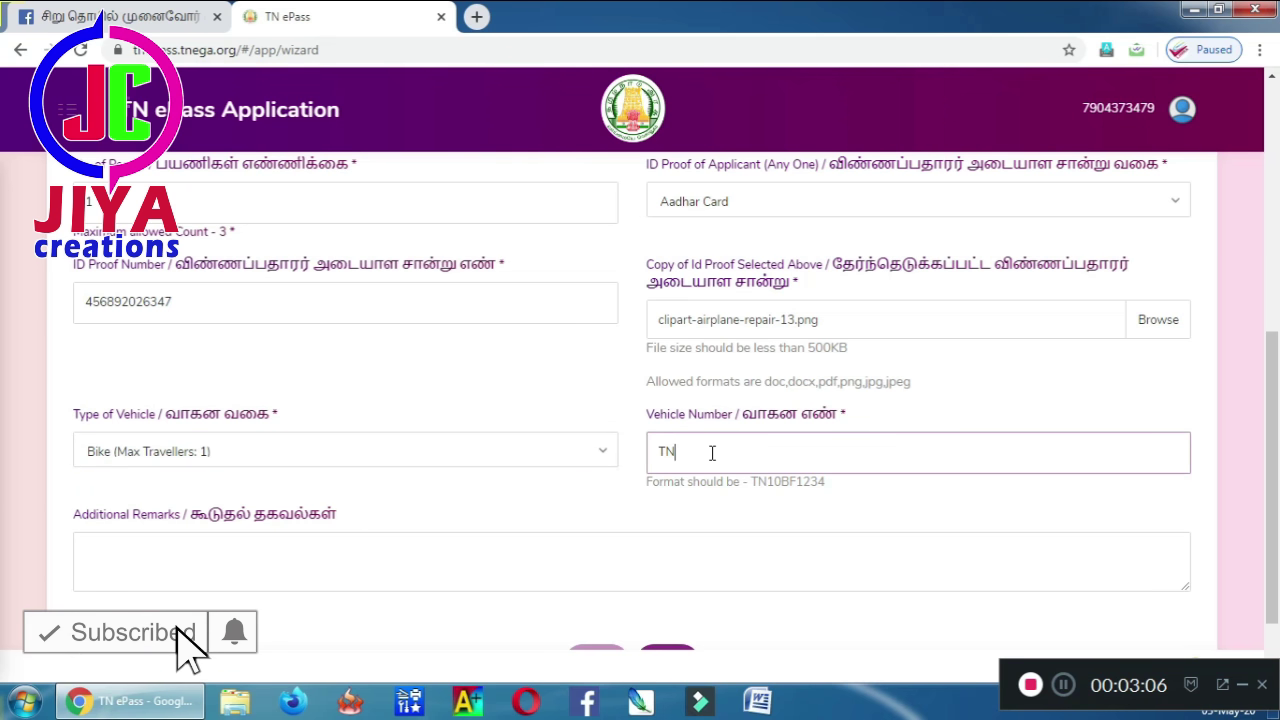
pyautogui.write('50W2397')
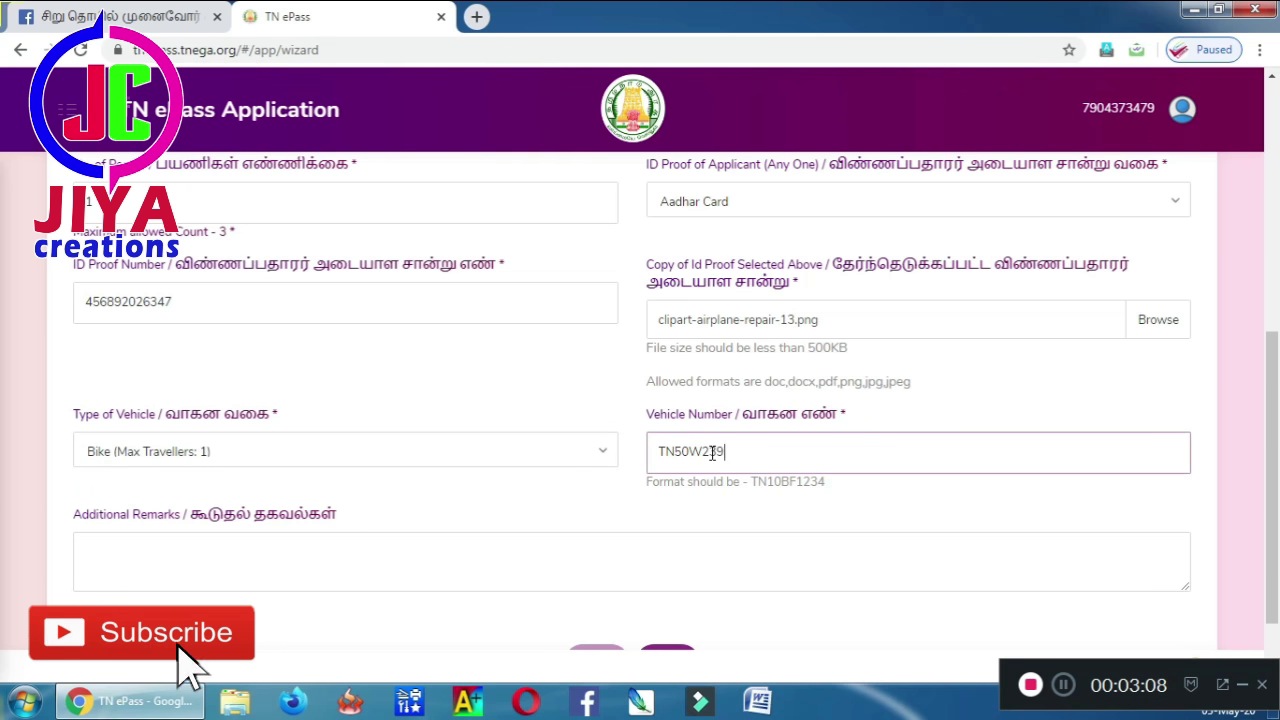
pyautogui.click(540, 566)
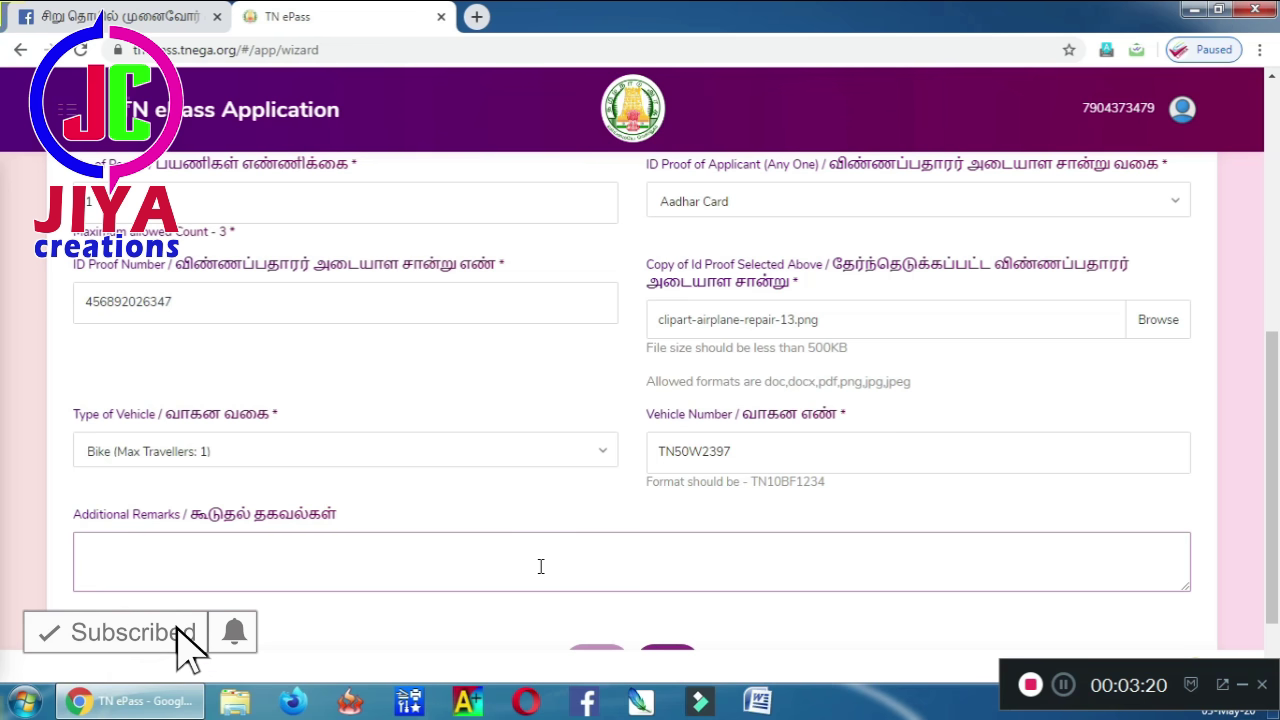
pyautogui.scroll(-1, 1277, 472)
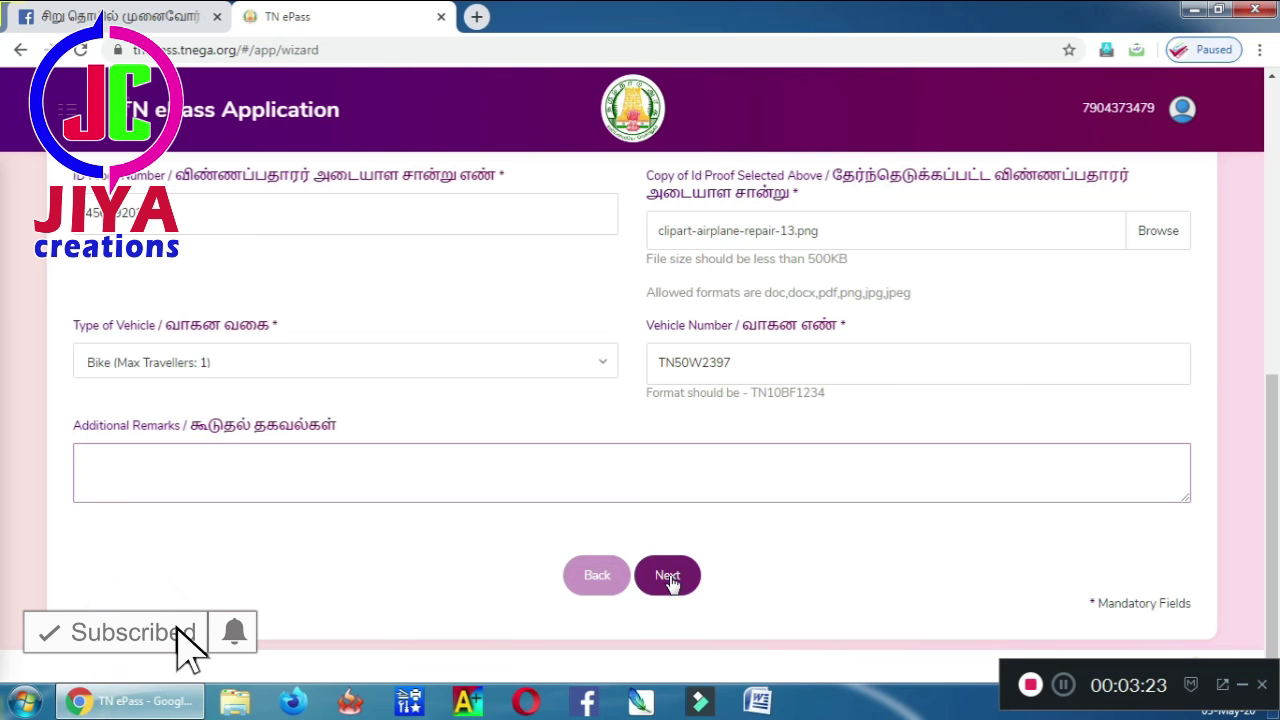
pyautogui.click(667, 580)
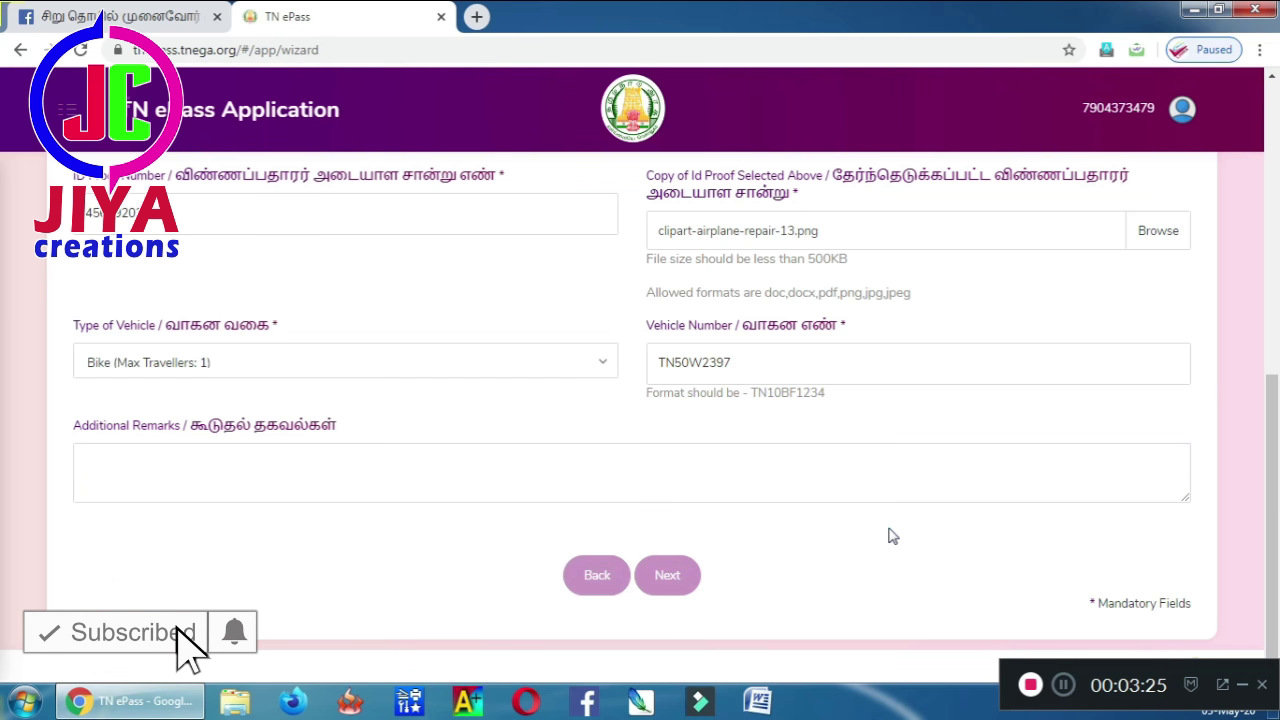
# - Enter the from and to addresses and choose Ariyalur as the departure district
pyautogui.moveTo(1273, 415); pyautogui.dragTo(1262, 275)
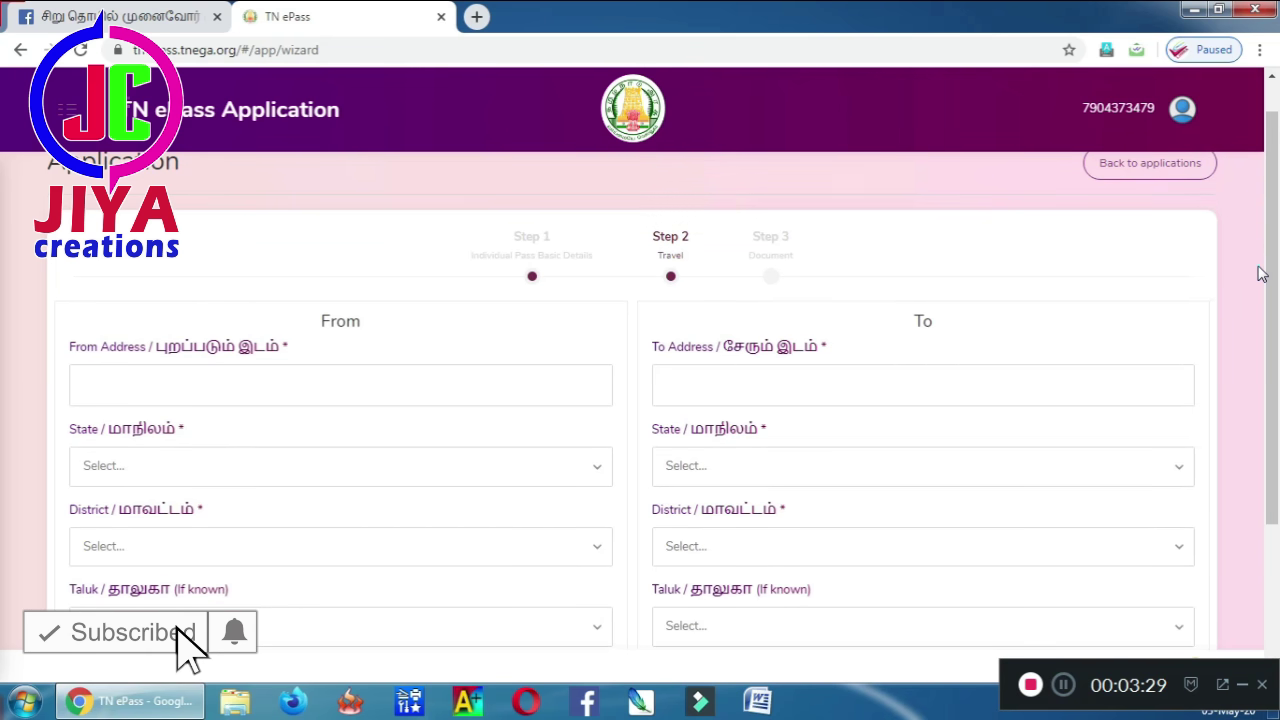
pyautogui.click(549, 372)
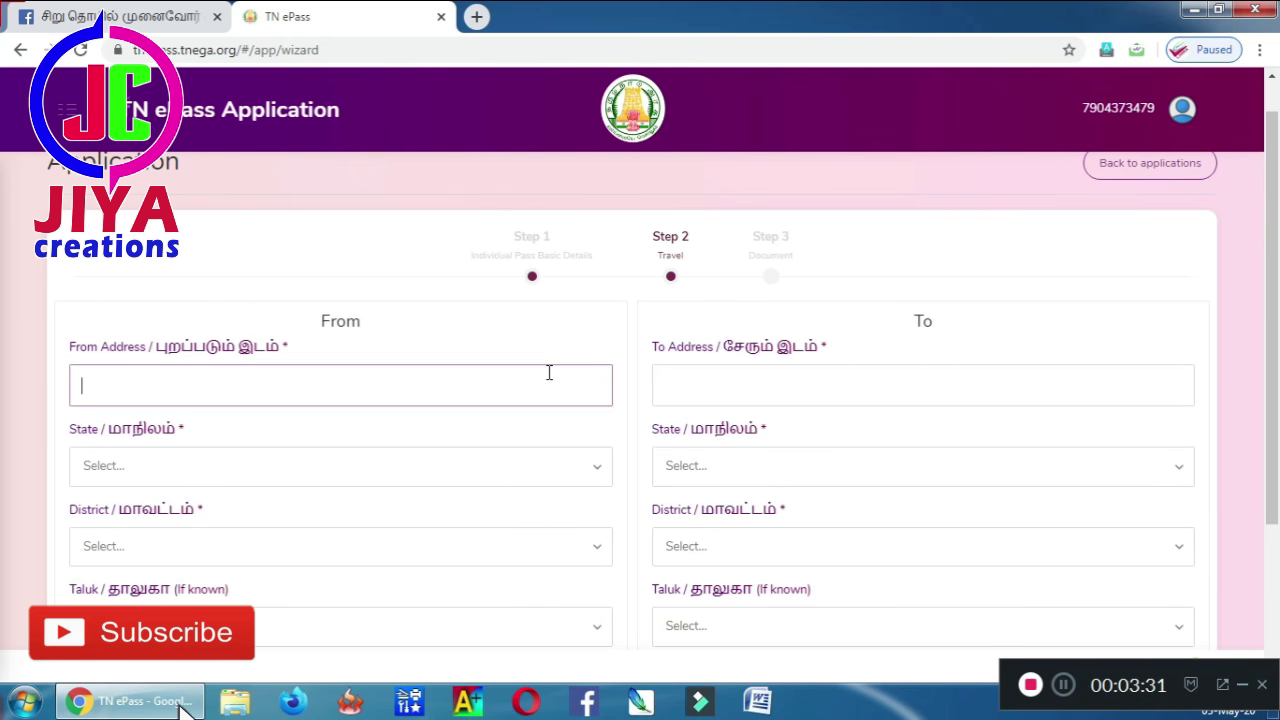
pyautogui.write('ABCD')
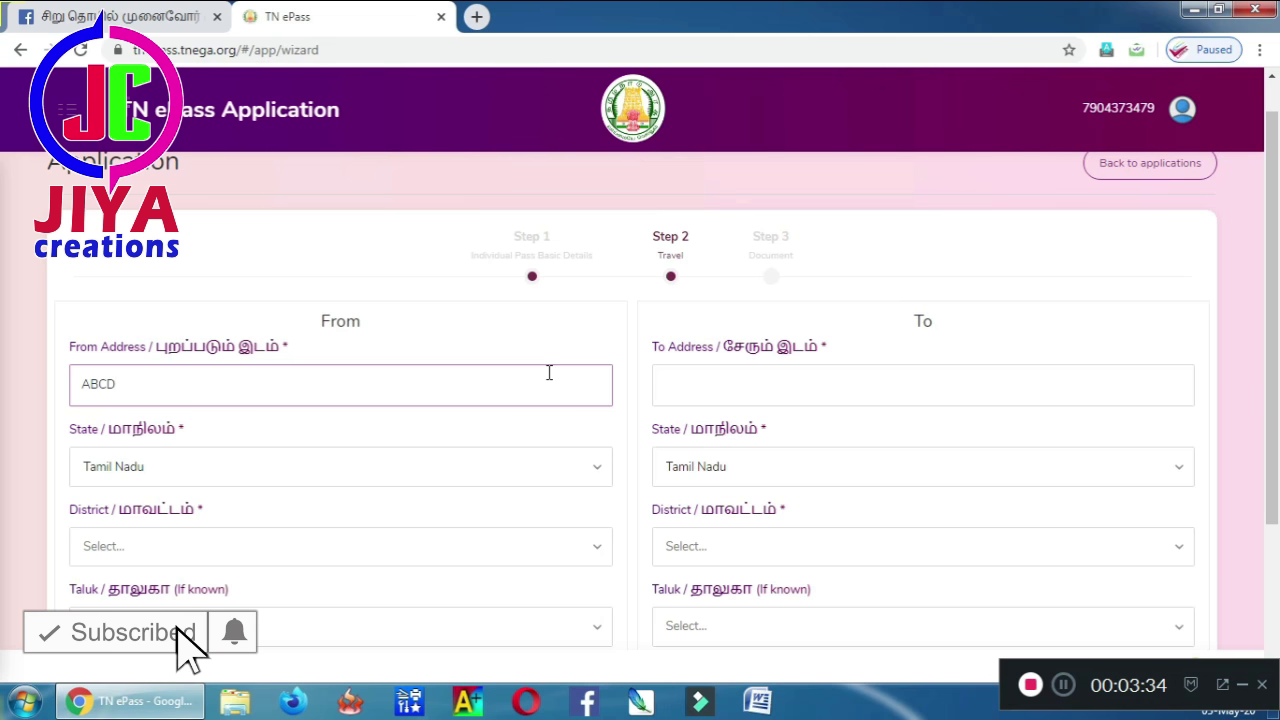
pyautogui.press('Tab')
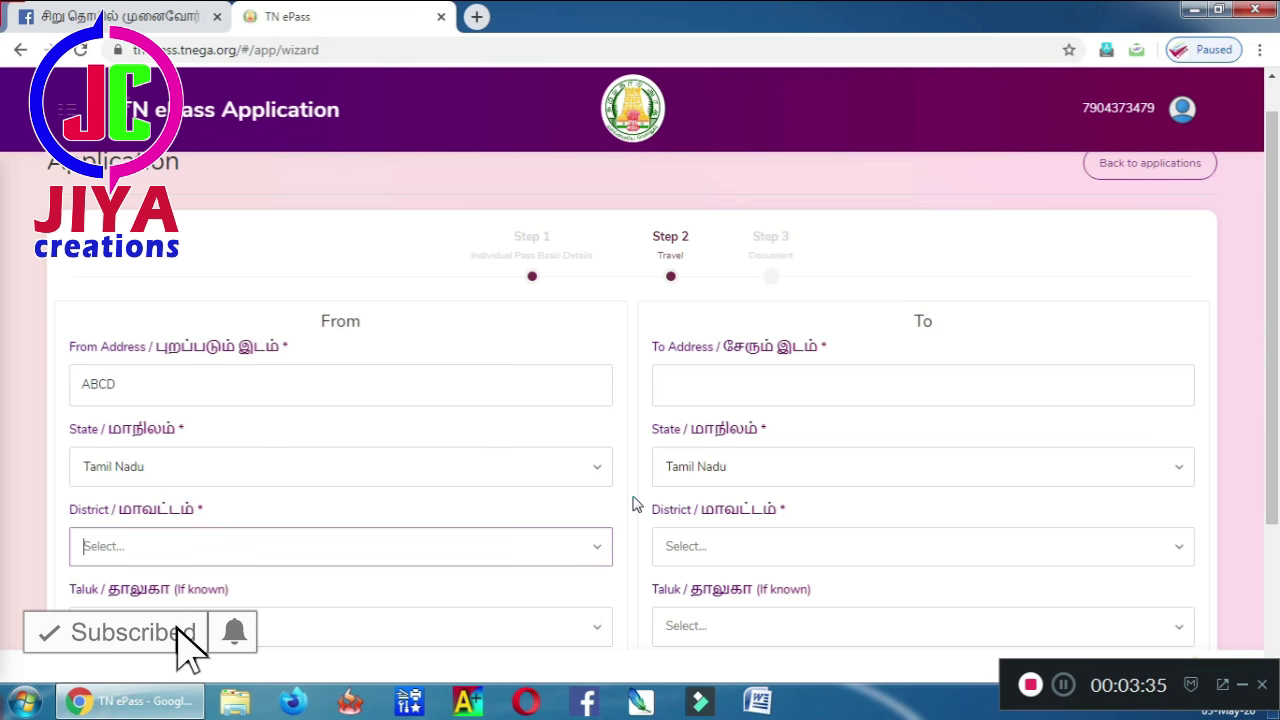
pyautogui.click(712, 387)
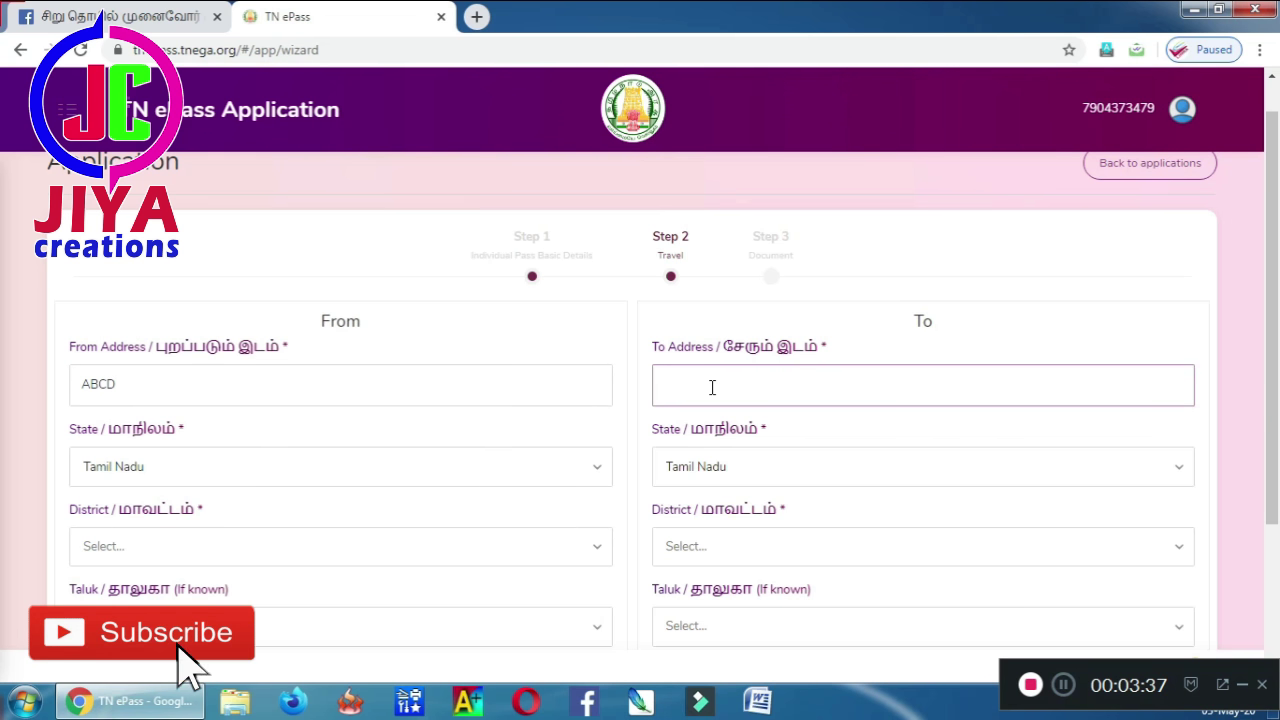
pyautogui.write('THUJ')
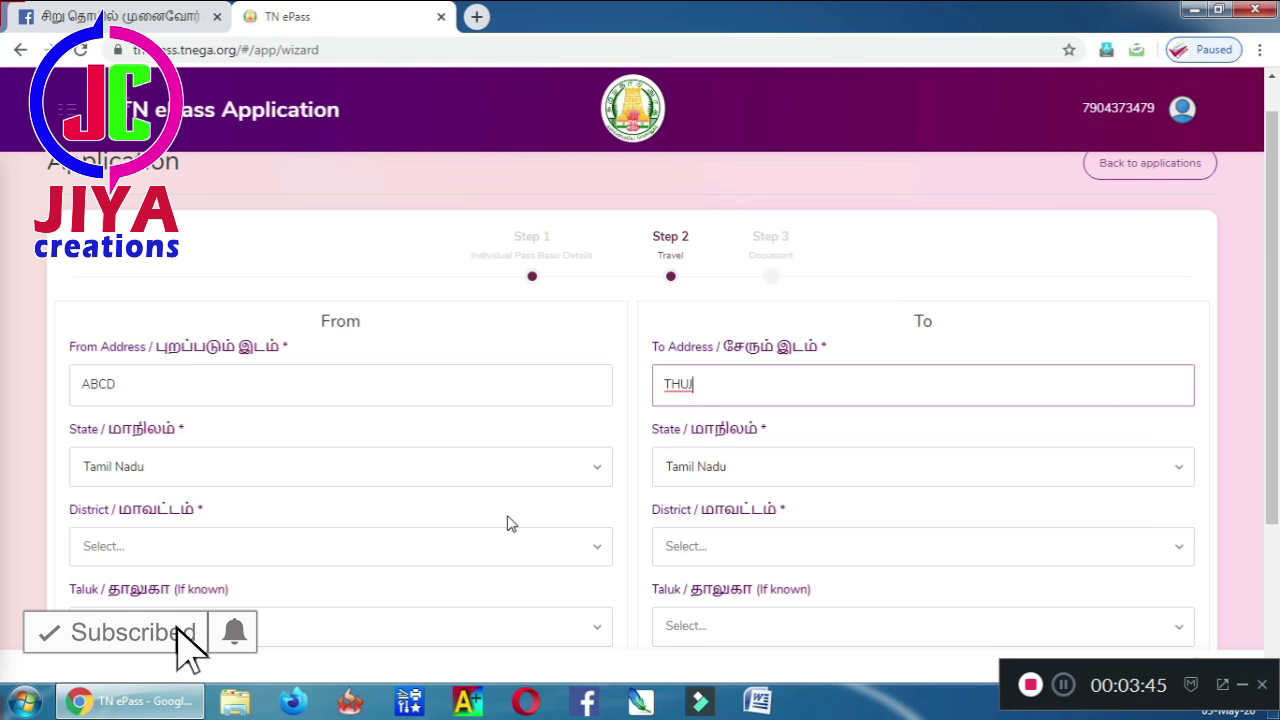
pyautogui.click(491, 551)
pyautogui.click(491, 402)
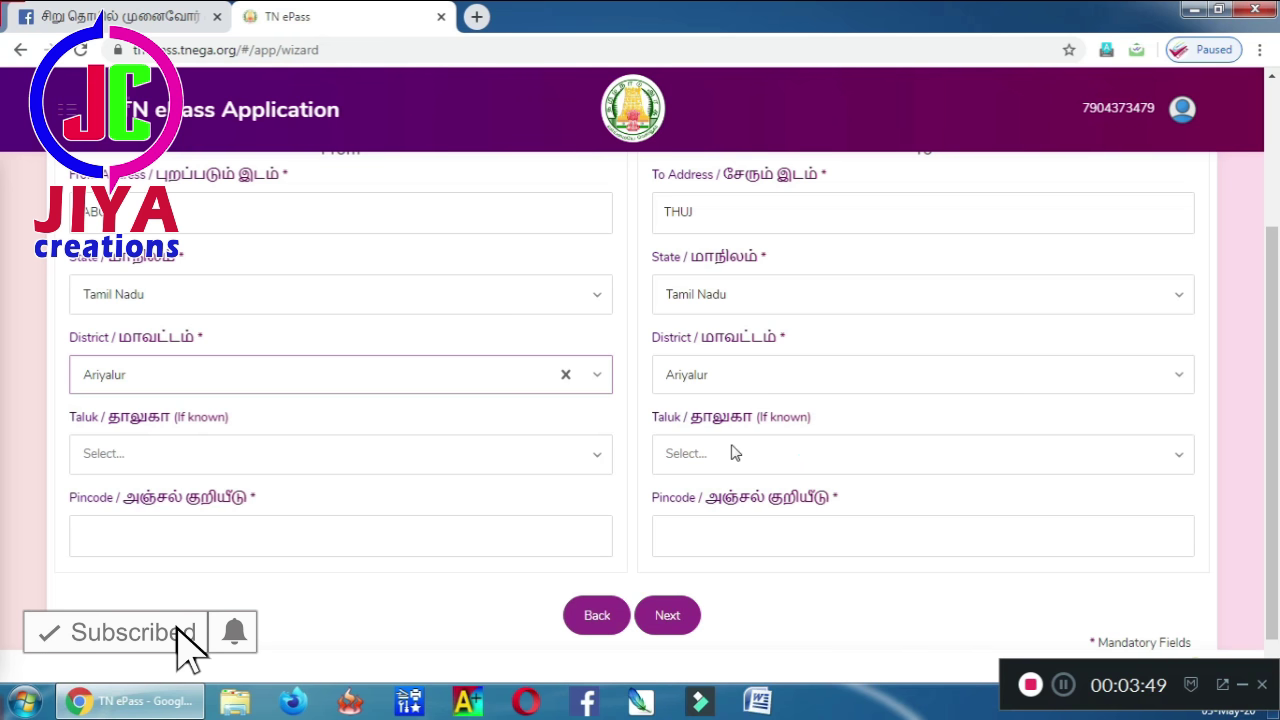
# - Set the departure taluk to Andimadam and the destination taluk to Sendurai
pyautogui.click(507, 446)
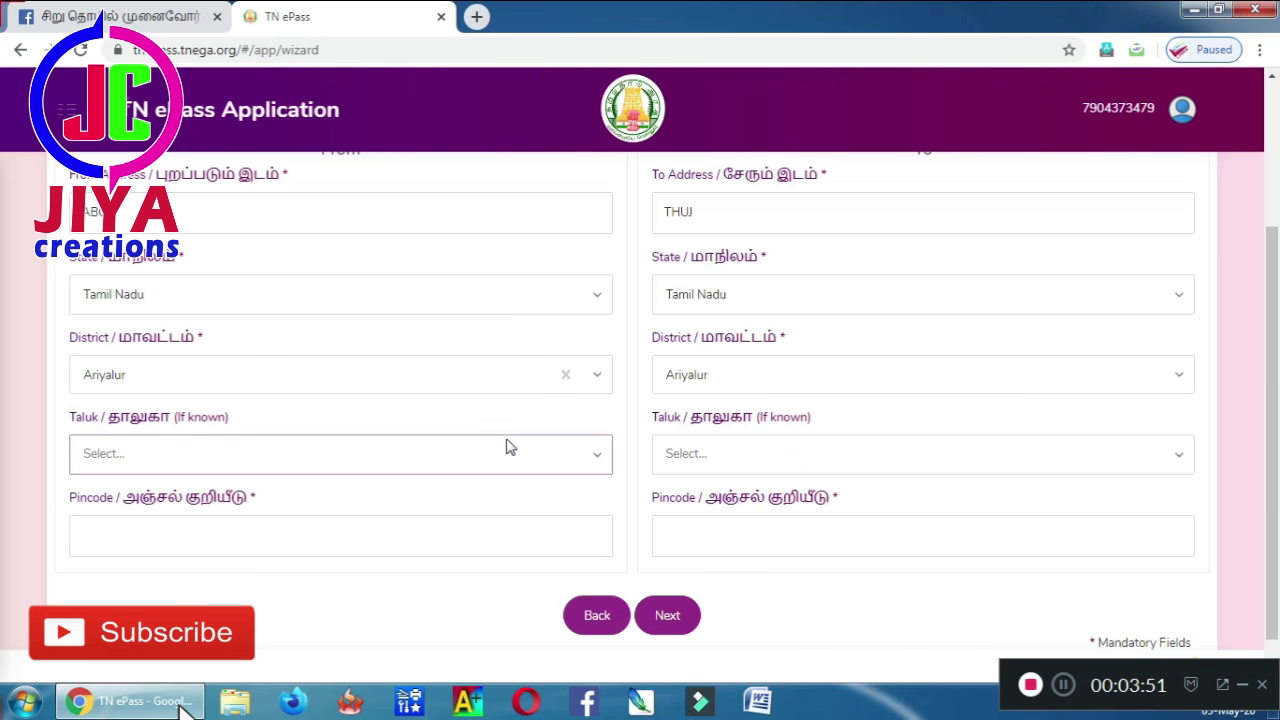
pyautogui.click(437, 500)
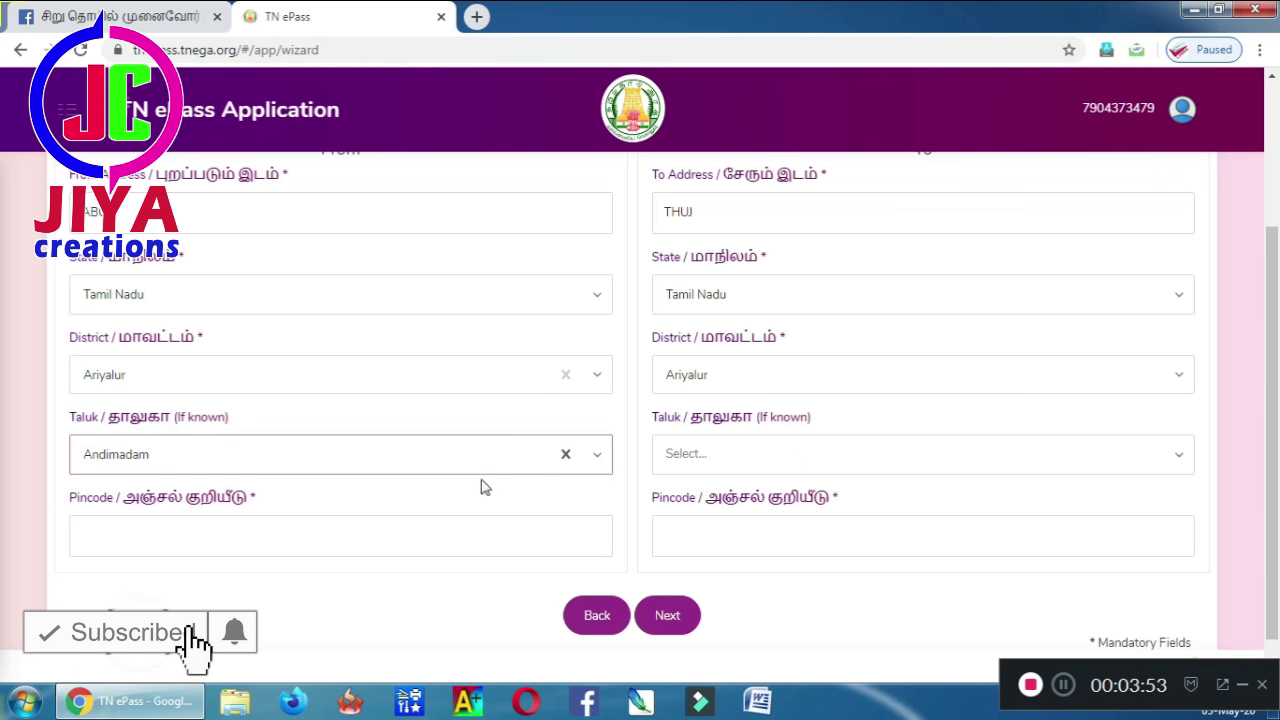
pyautogui.click(700, 472)
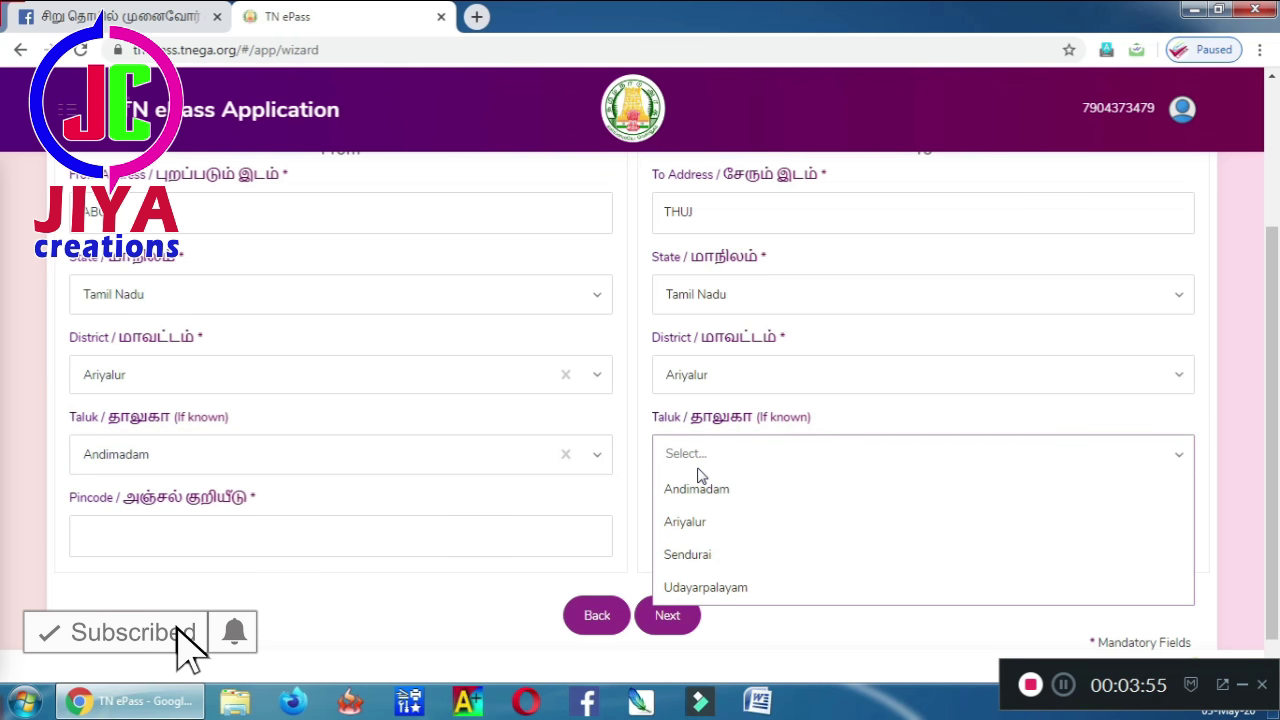
pyautogui.click(699, 470)
pyautogui.click(699, 460)
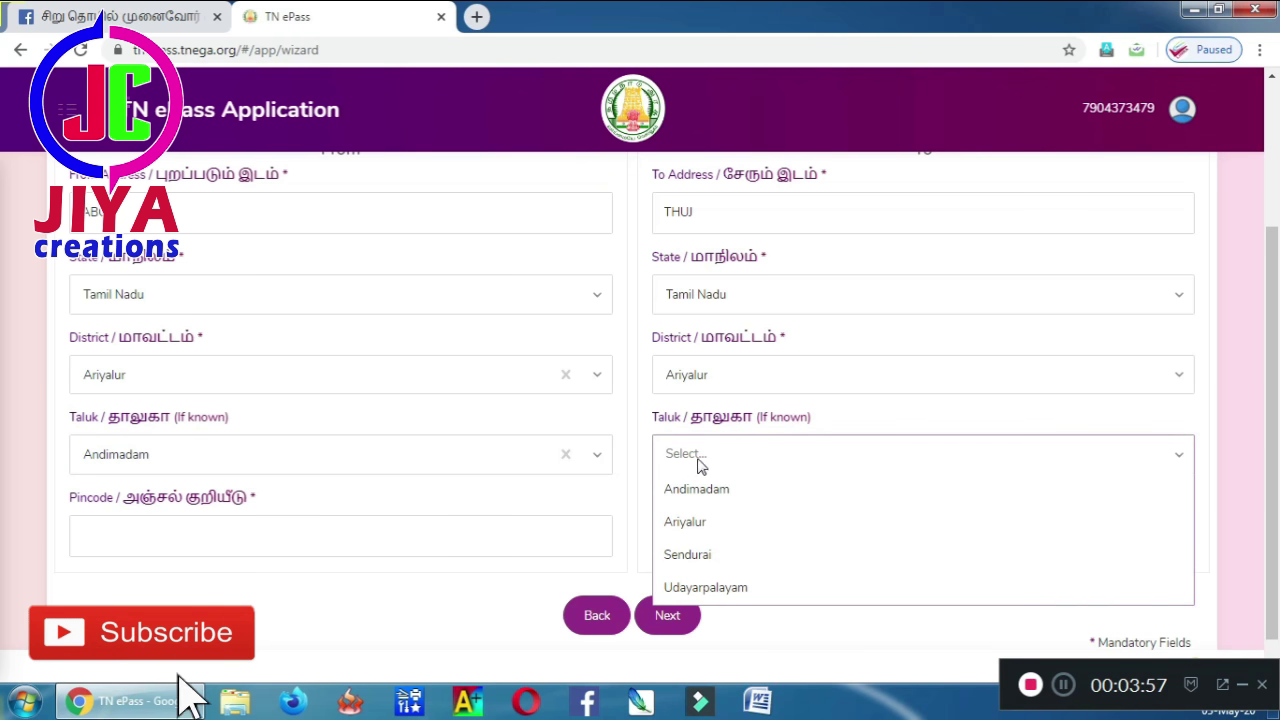
pyautogui.click(678, 557)
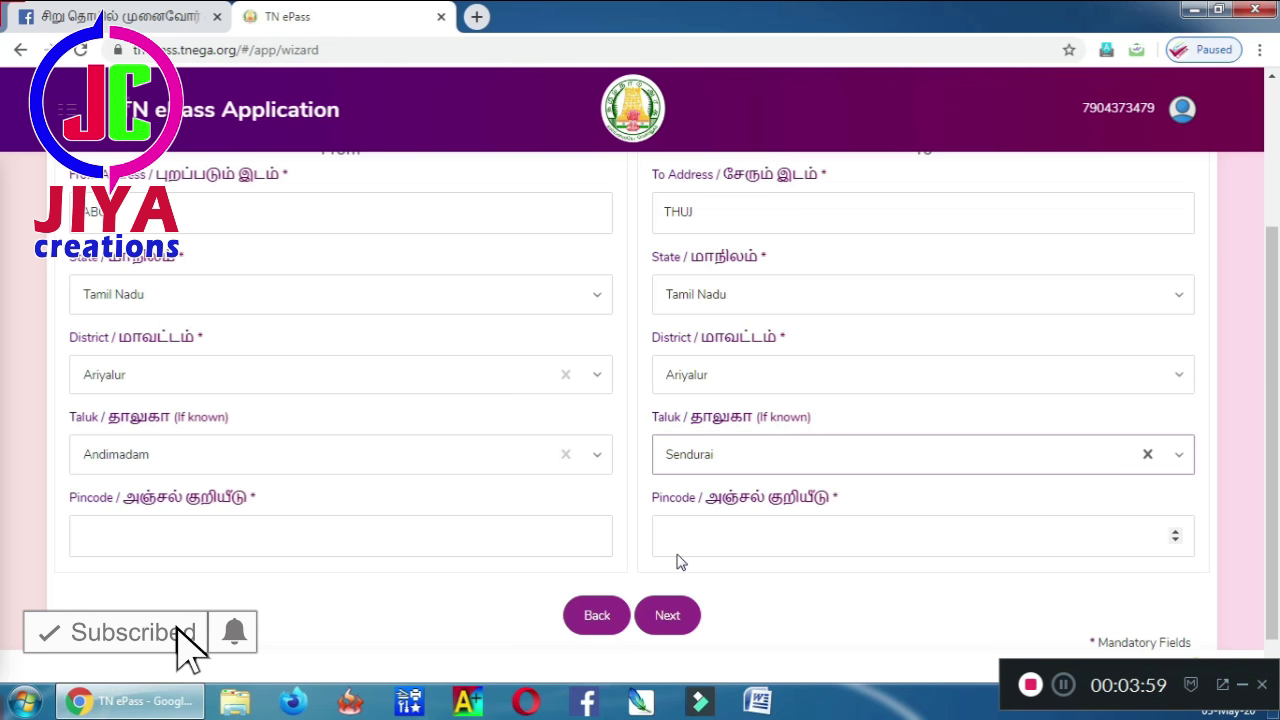
# - Enter both pincodes, correct the To address, and continue to Step 3
pyautogui.click(537, 543)
pyautogui.write('614101')
pyautogui.press('Tab')
pyautogui.write('61')
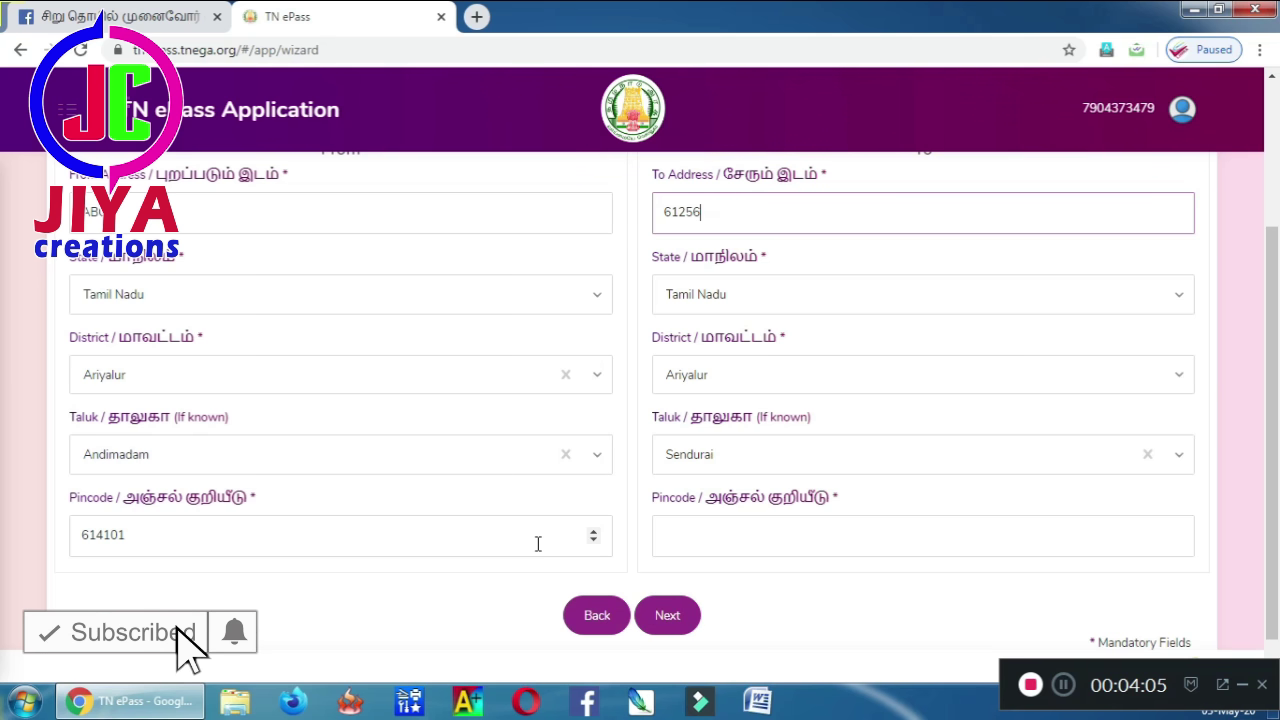
pyautogui.press('BackSpace')
pyautogui.press('BackSpace')
pyautogui.press('BackSpace')
pyautogui.press('BackSpace')
pyautogui.press('BackSpace')
pyautogui.write('JHJHOKH')
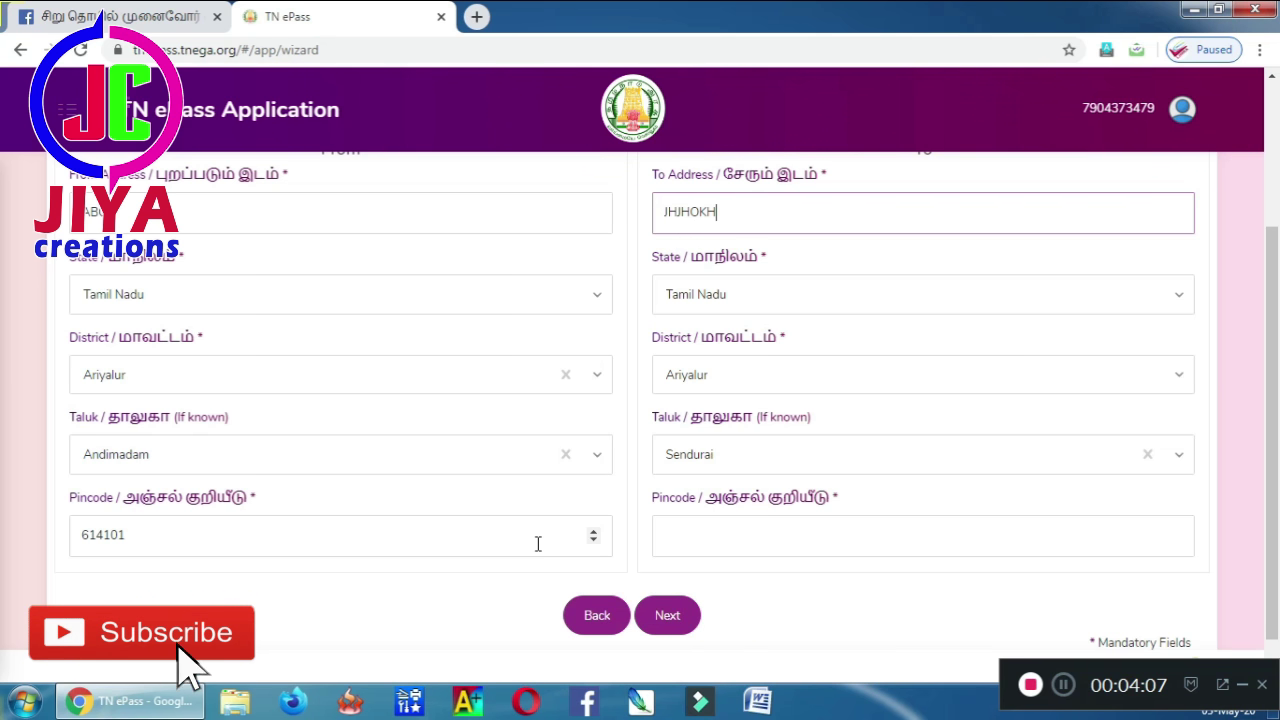
pyautogui.click(707, 541)
pyautogui.write('614526')
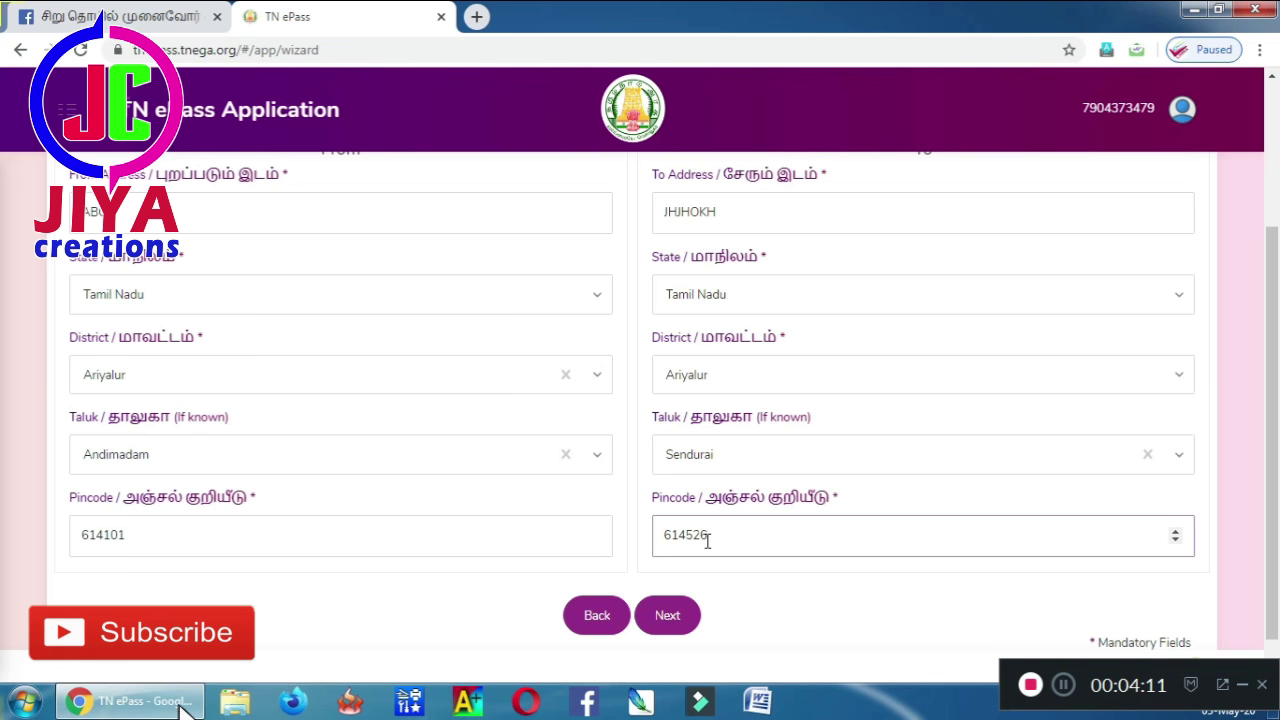
pyautogui.click(670, 617)
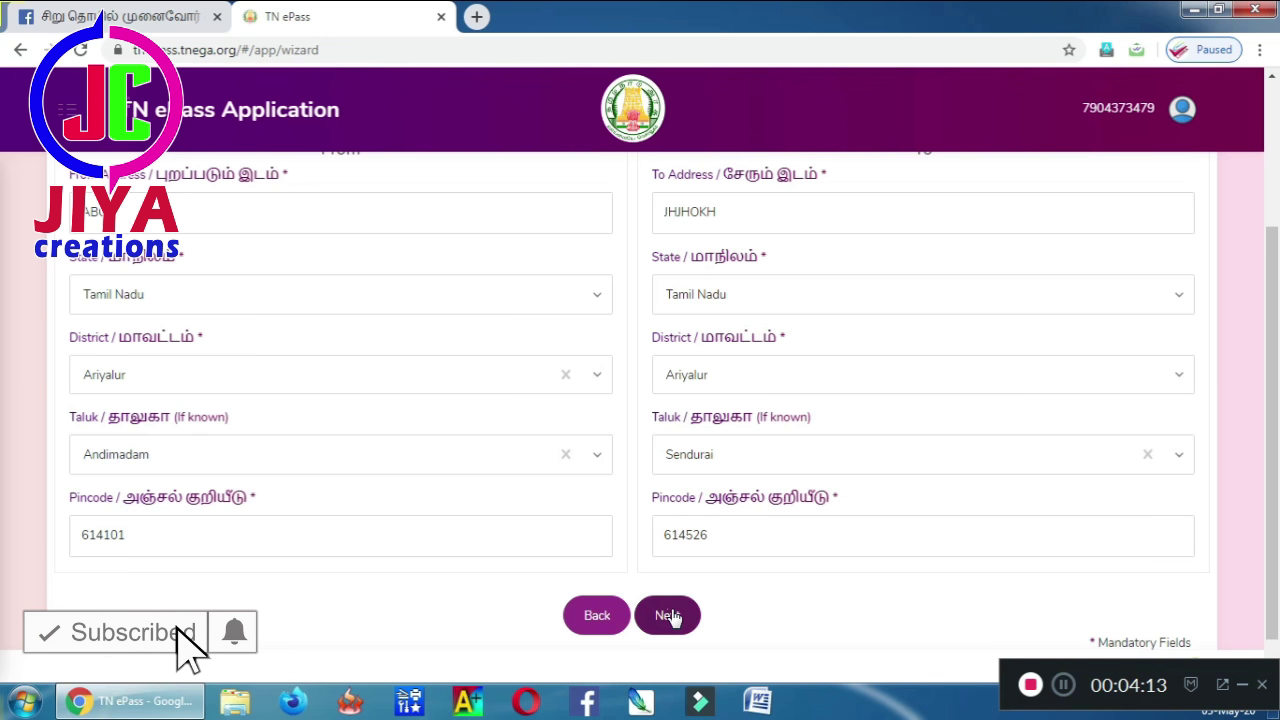